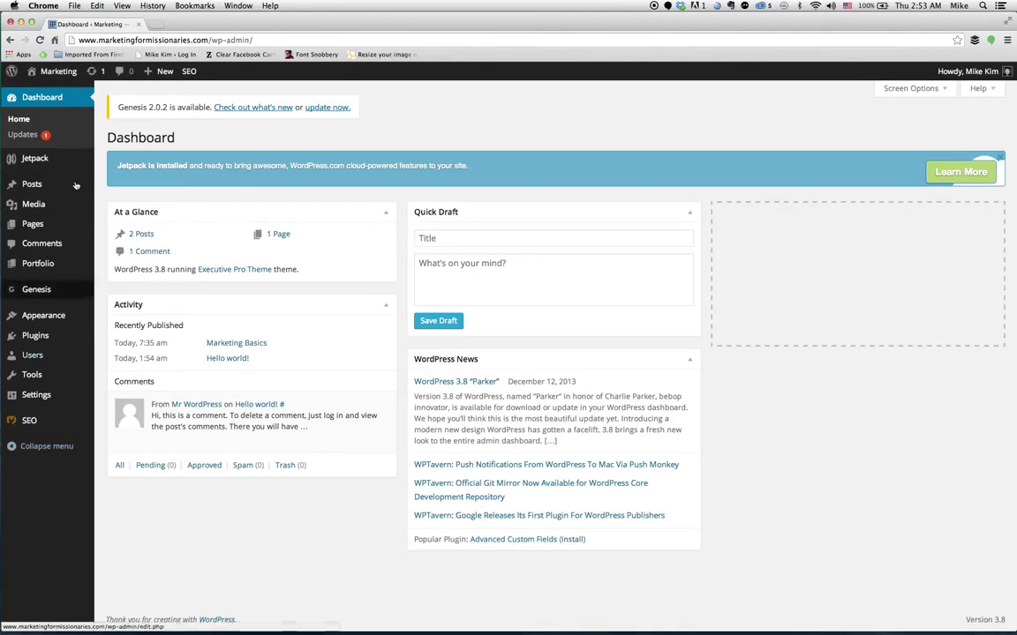
Start a new page and give it the title 'About Mike'.
mouse_move(36, 231)
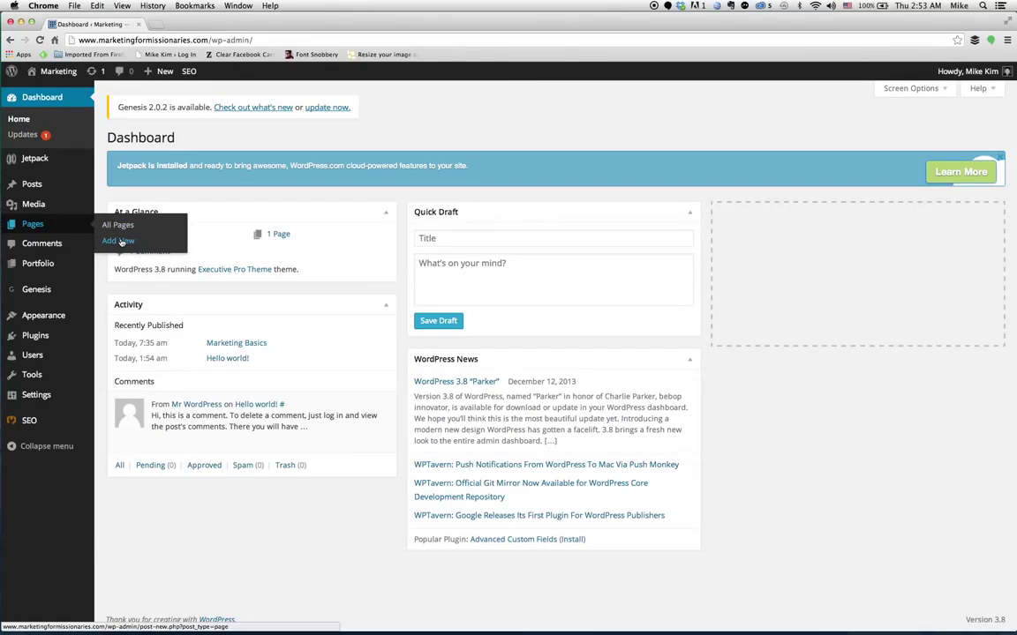
click(120, 242)
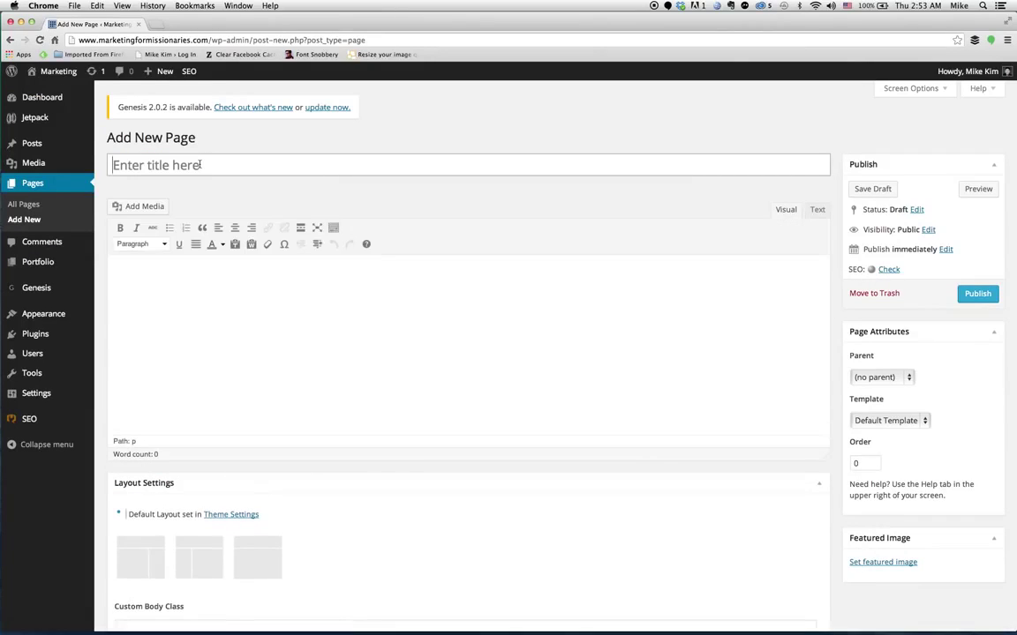
click(201, 165)
text(AB)
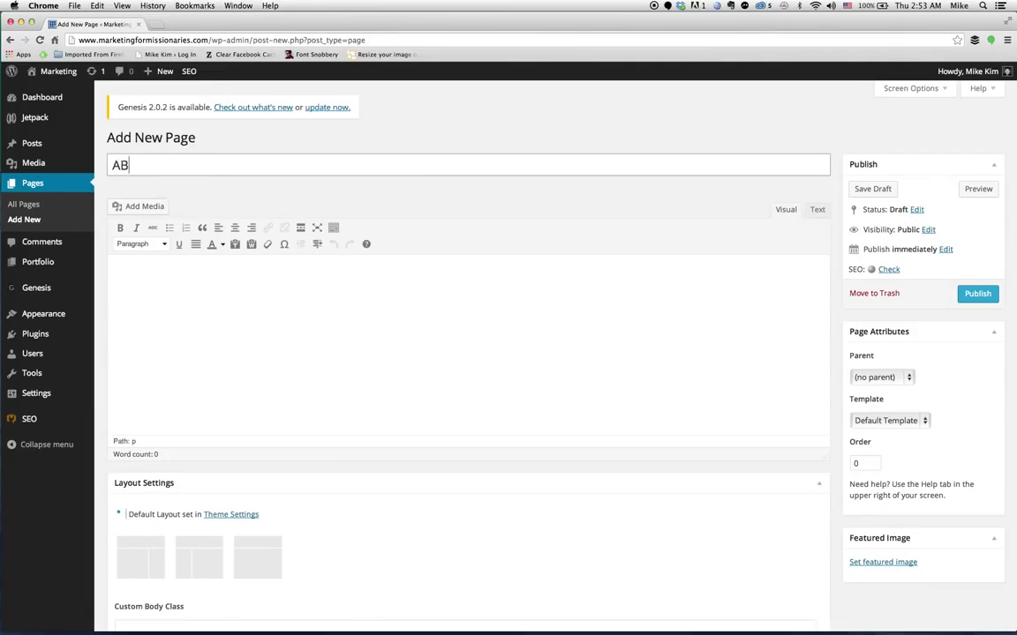
key(BackSpace)
text(bout Mike)
Add two lines of 'asdf asdf asdf' placeholder text and publish the page.
click(199, 333)
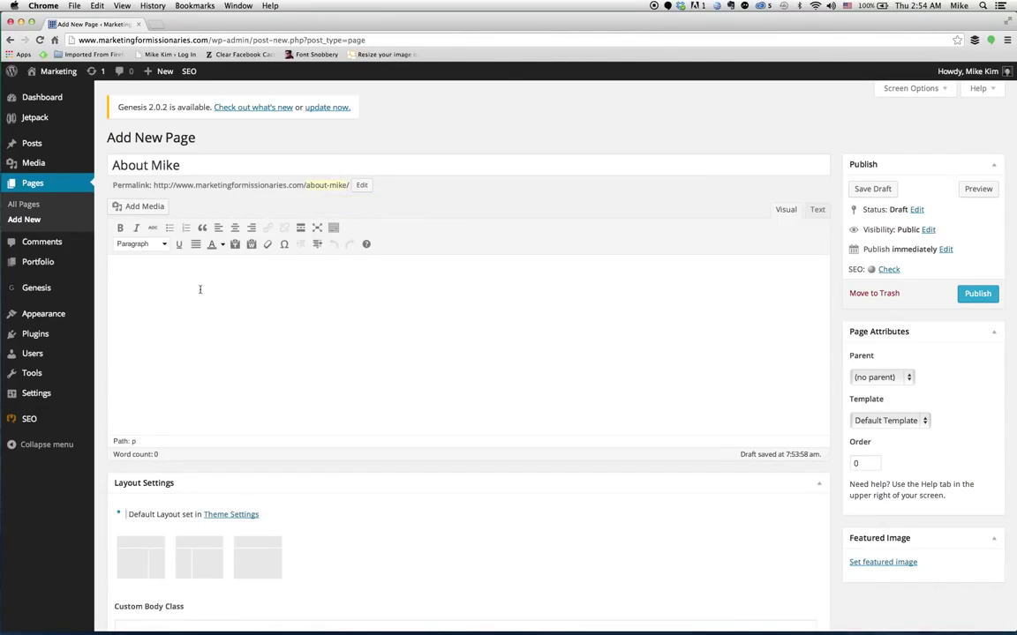
text(asdf asdf asdf)
key(Return)
text(asdf asdf asdf)
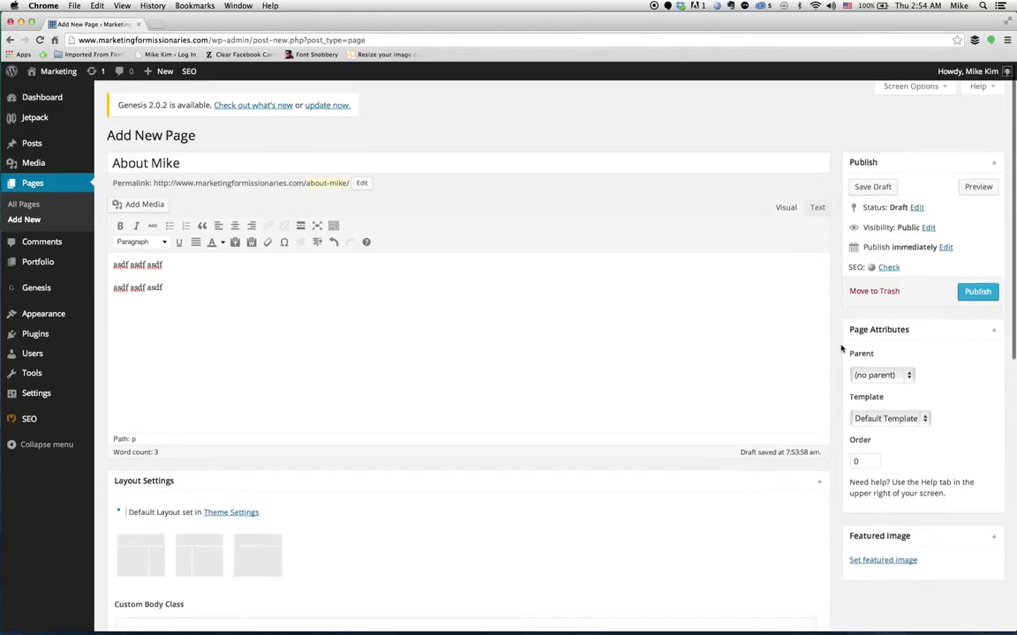
scroll(834, 353, down, 3)
scroll(843, 346, up, 3)
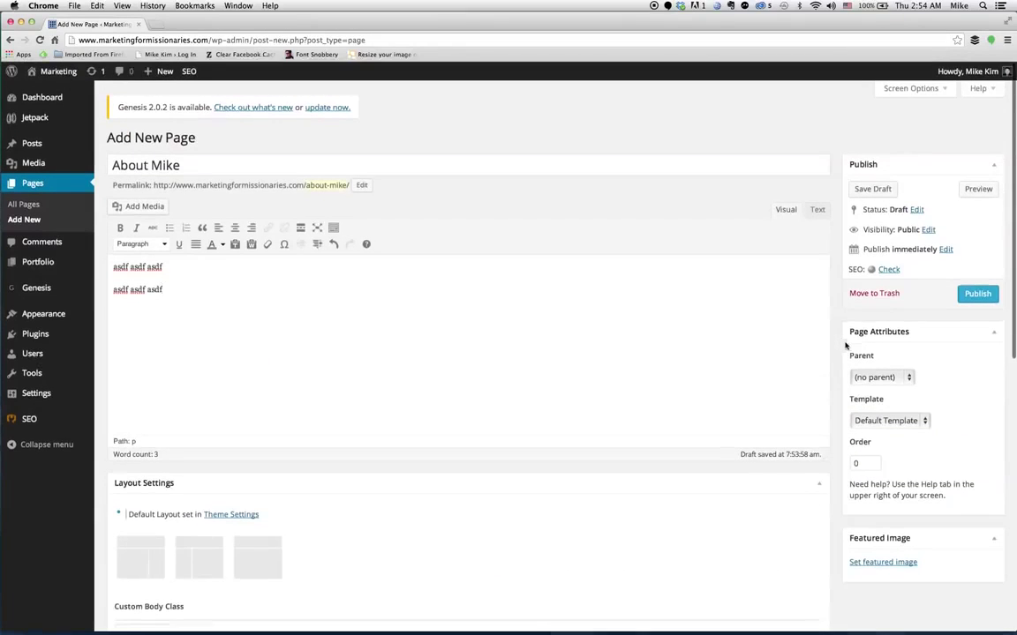
click(974, 296)
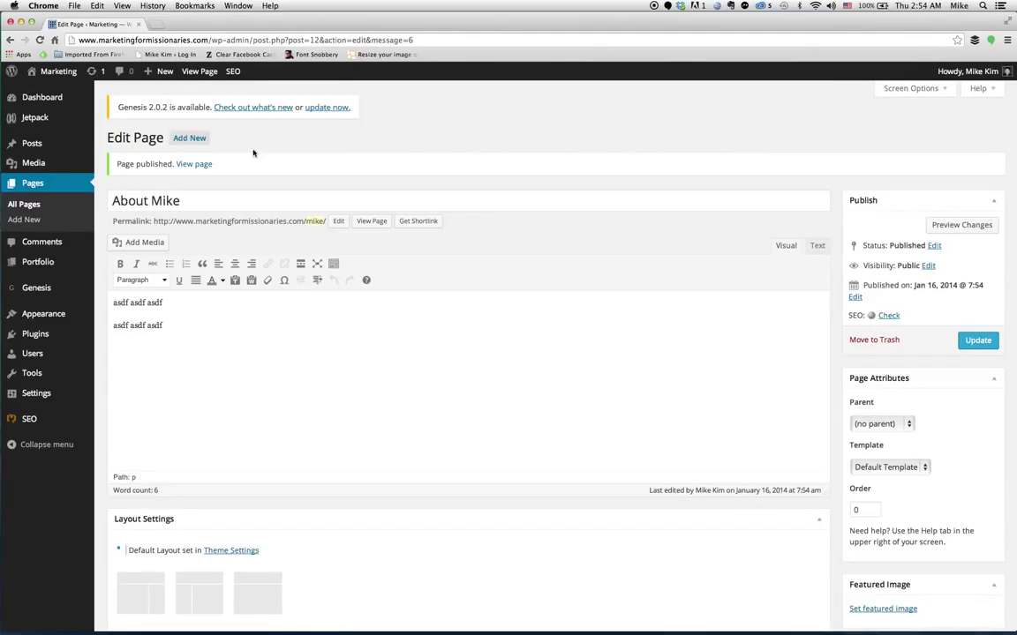
Visit the live Marketing site, then return to the dashboard now counting 2 pages.
mouse_move(53, 72)
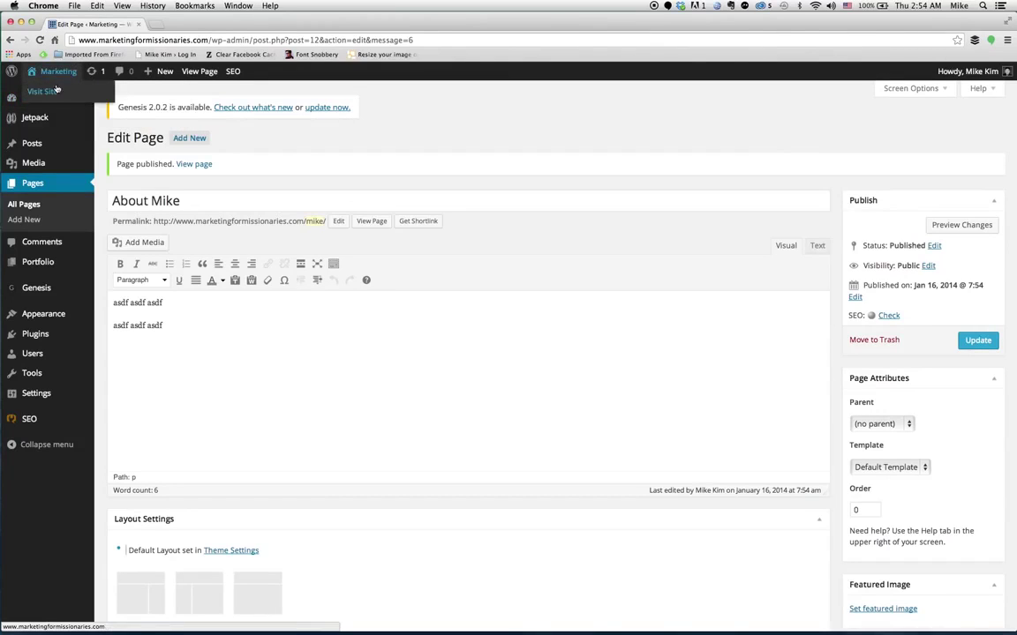
click(55, 90)
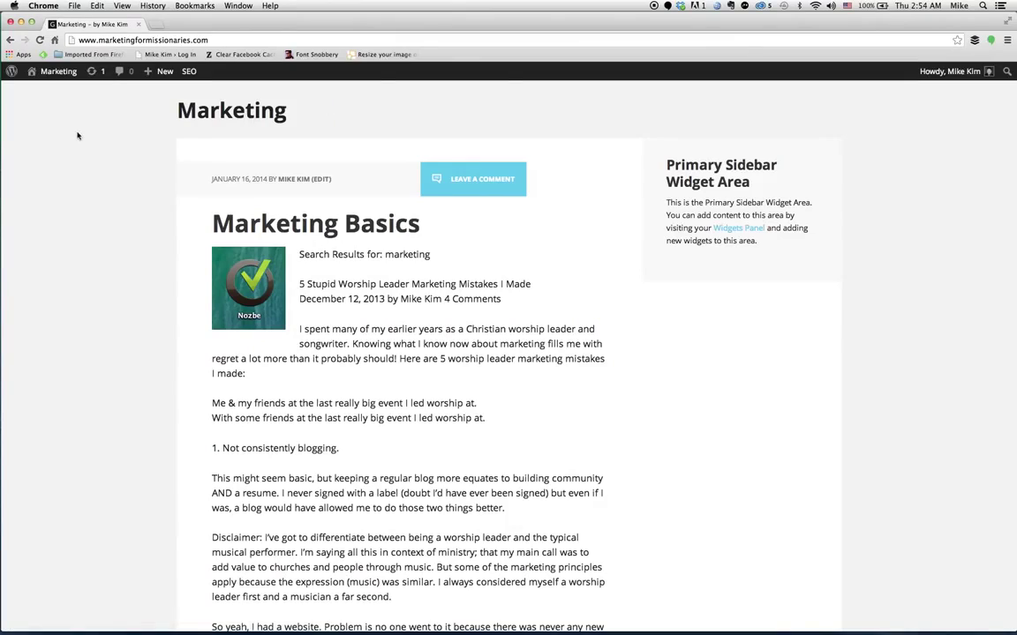
click(48, 93)
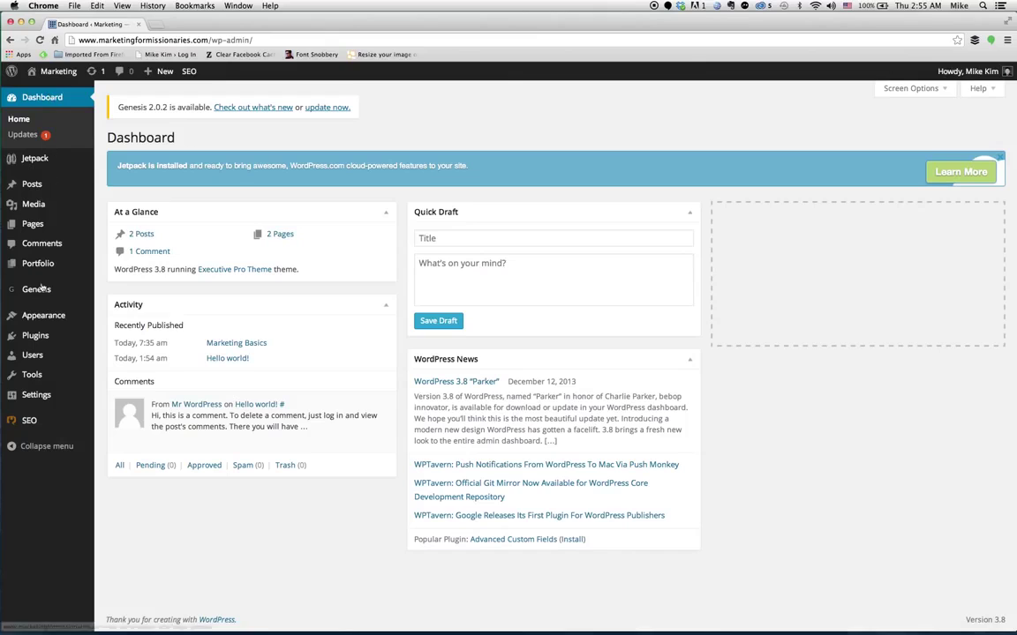
In Appearance > Menus, create a navigation menu named 'menu 1'.
mouse_move(43, 315)
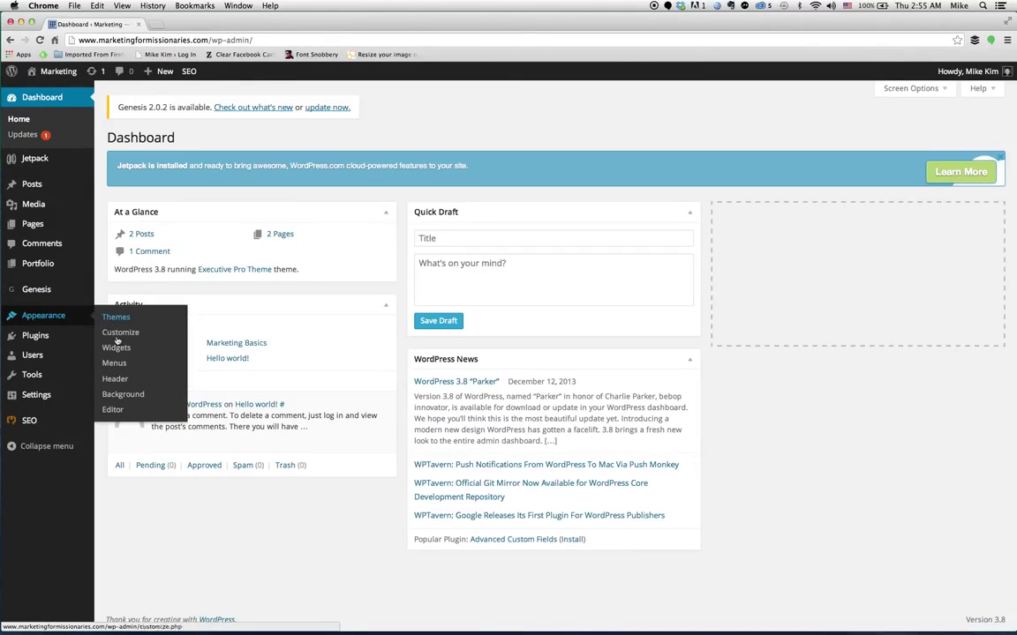
click(116, 363)
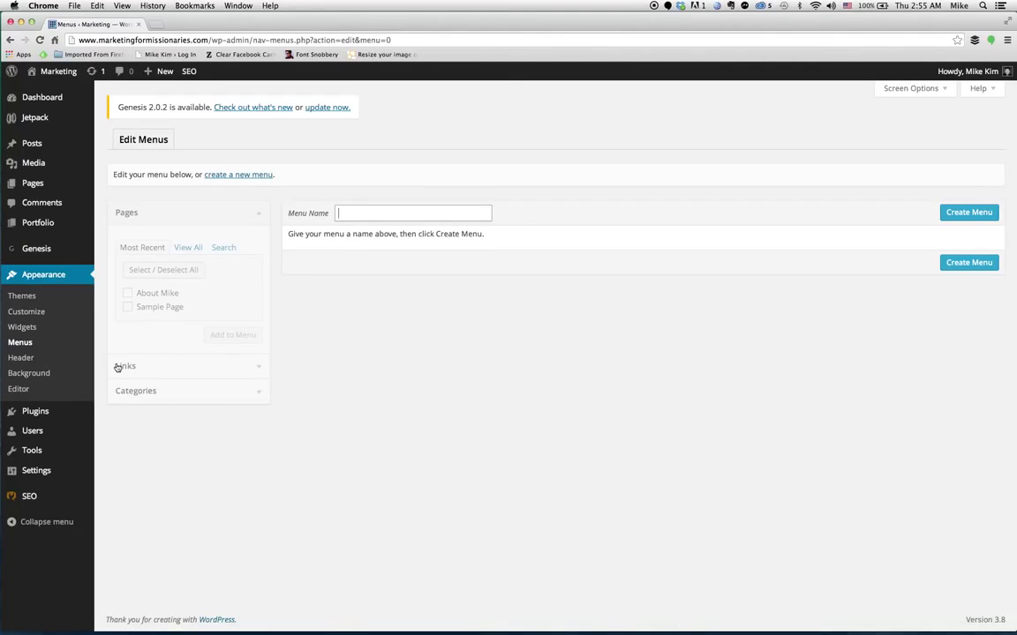
text(men)
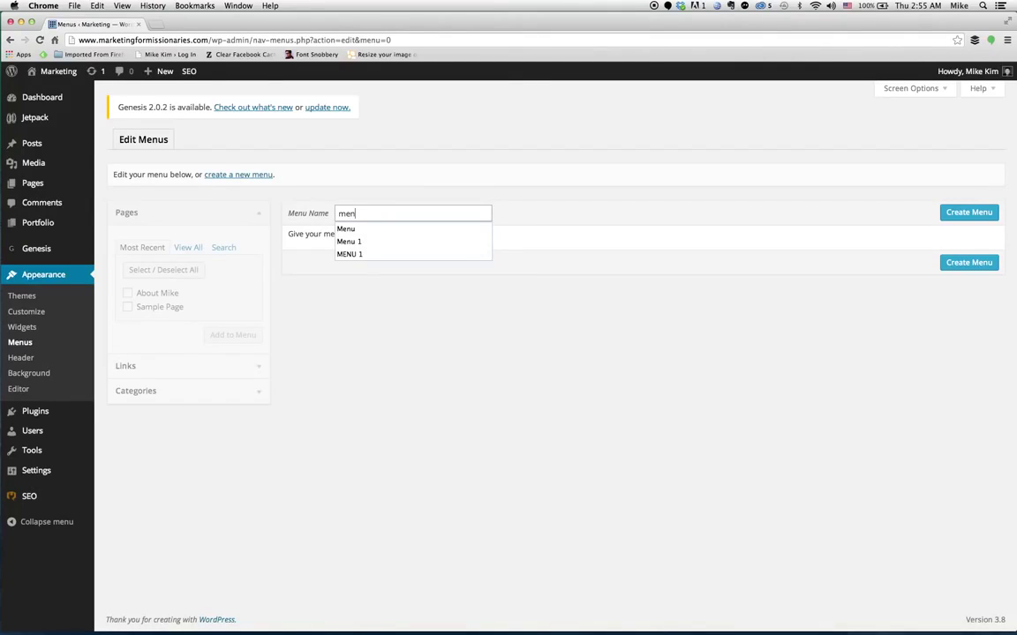
text(u 1)
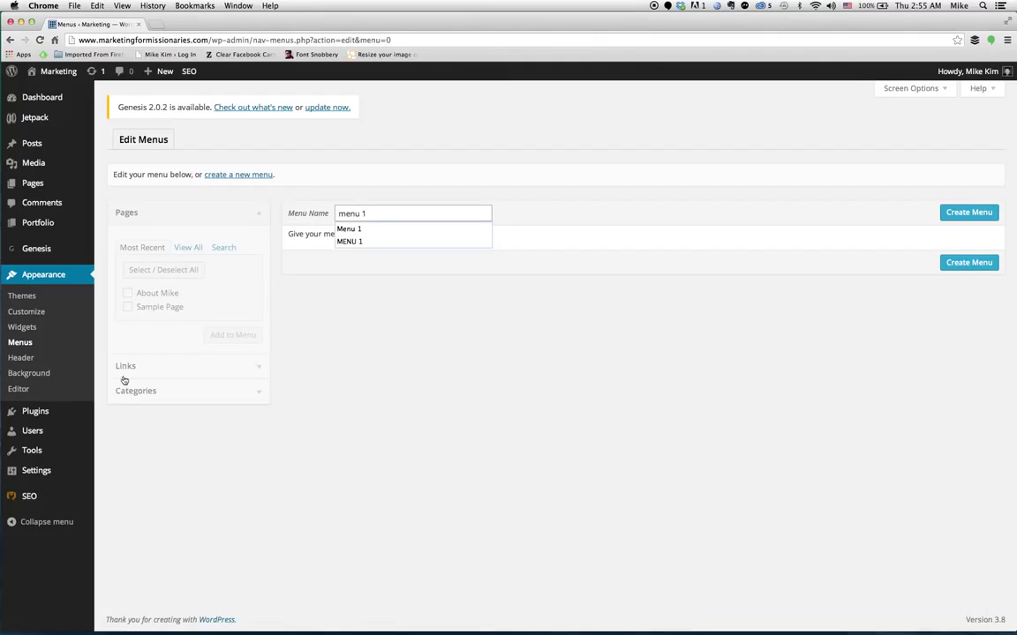
click(442, 387)
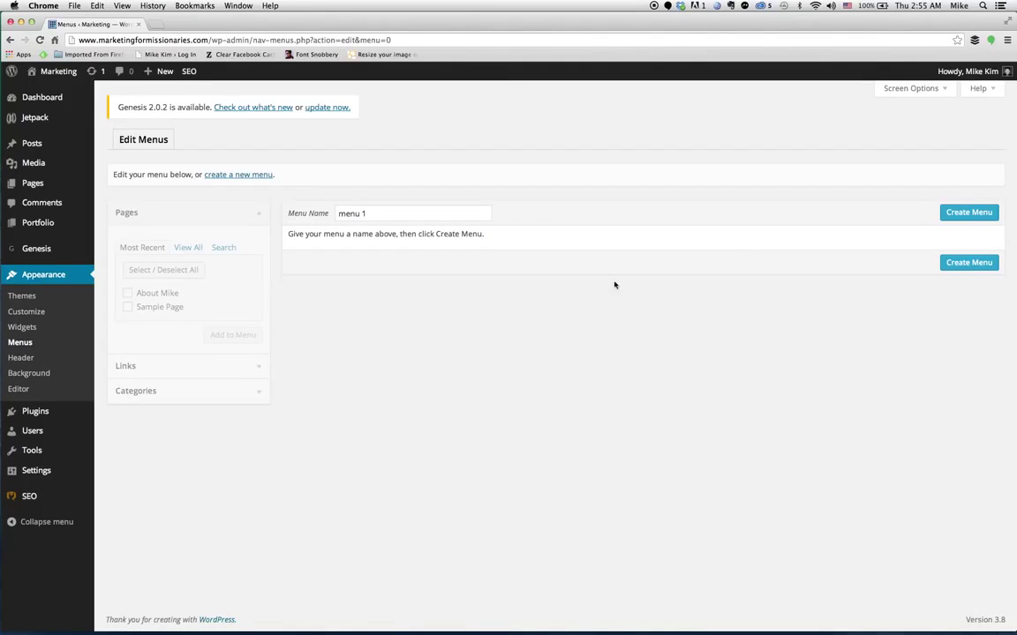
click(960, 215)
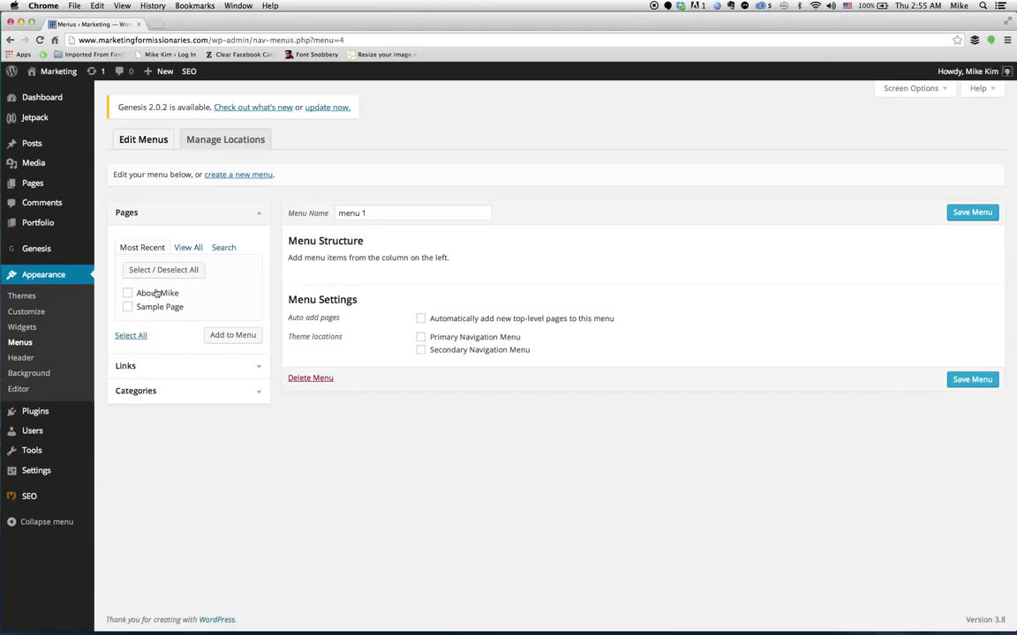
Add the About Mike page from the full Pages list to menu 1 and save the menu.
click(183, 248)
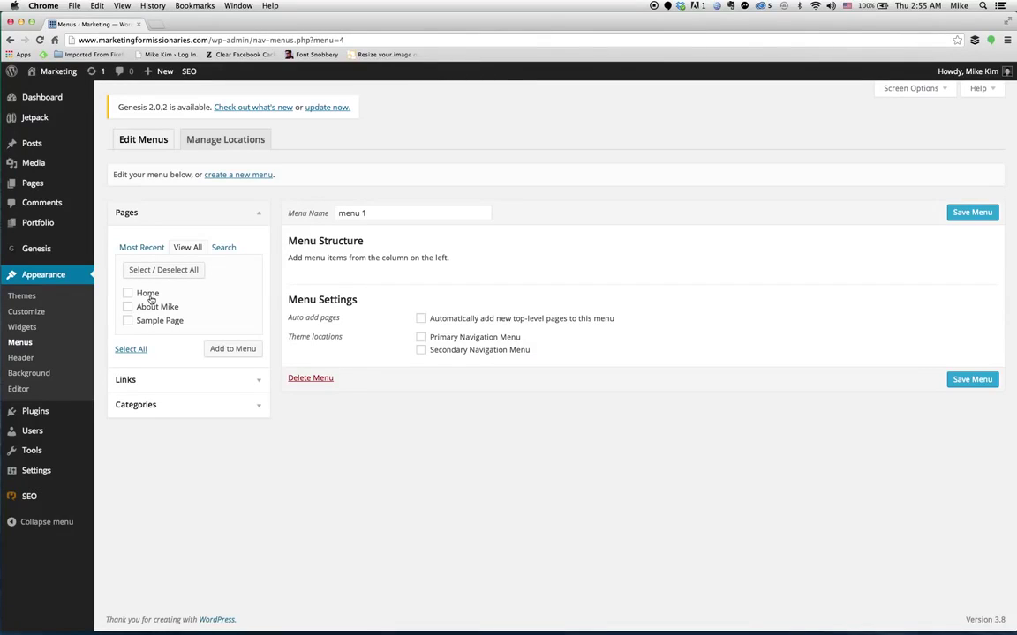
click(128, 308)
click(232, 351)
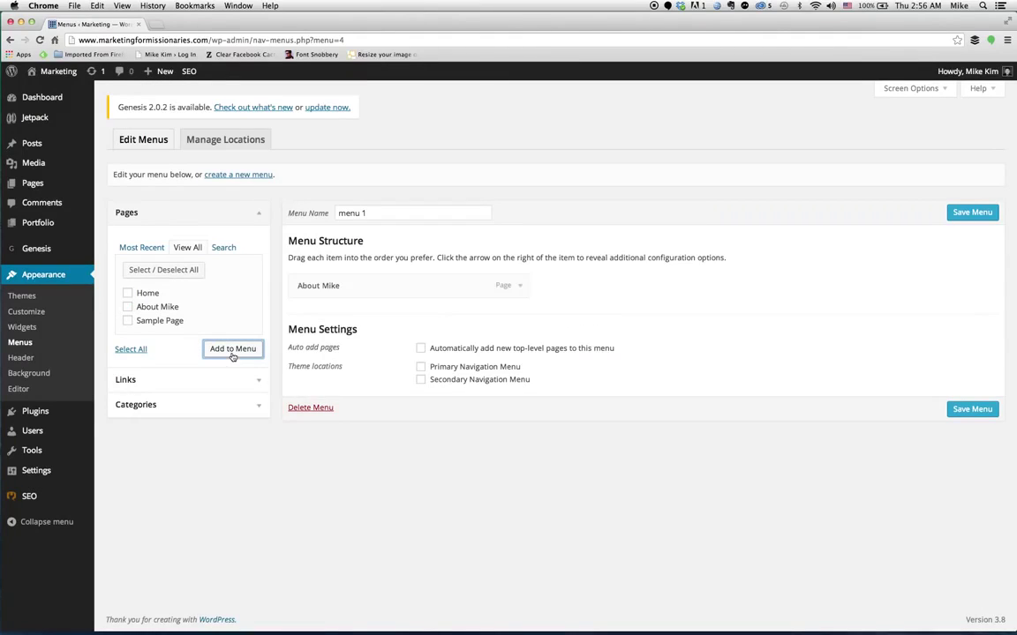
click(522, 286)
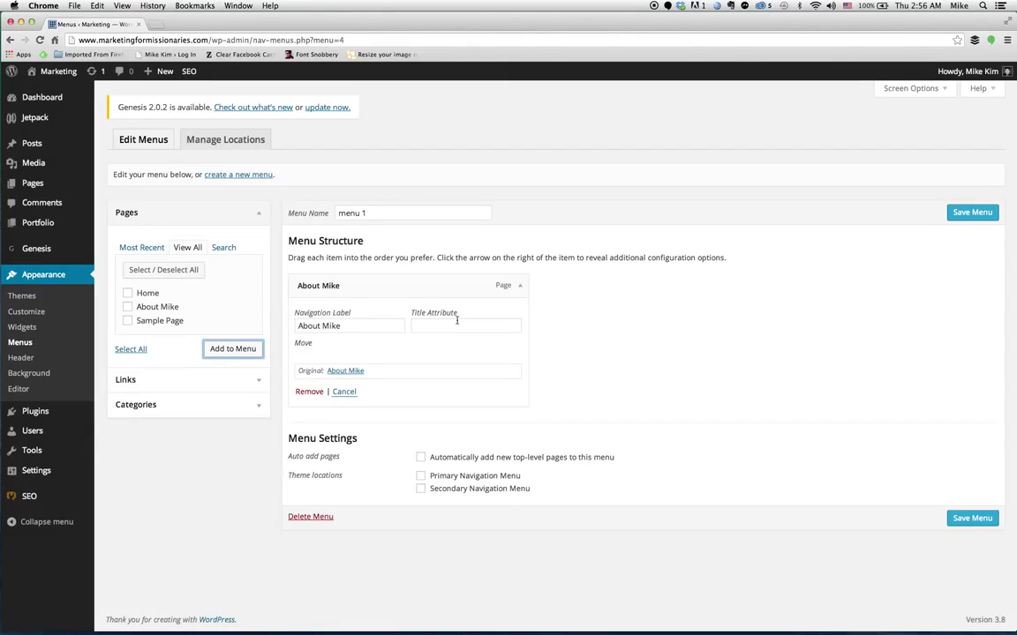
click(584, 299)
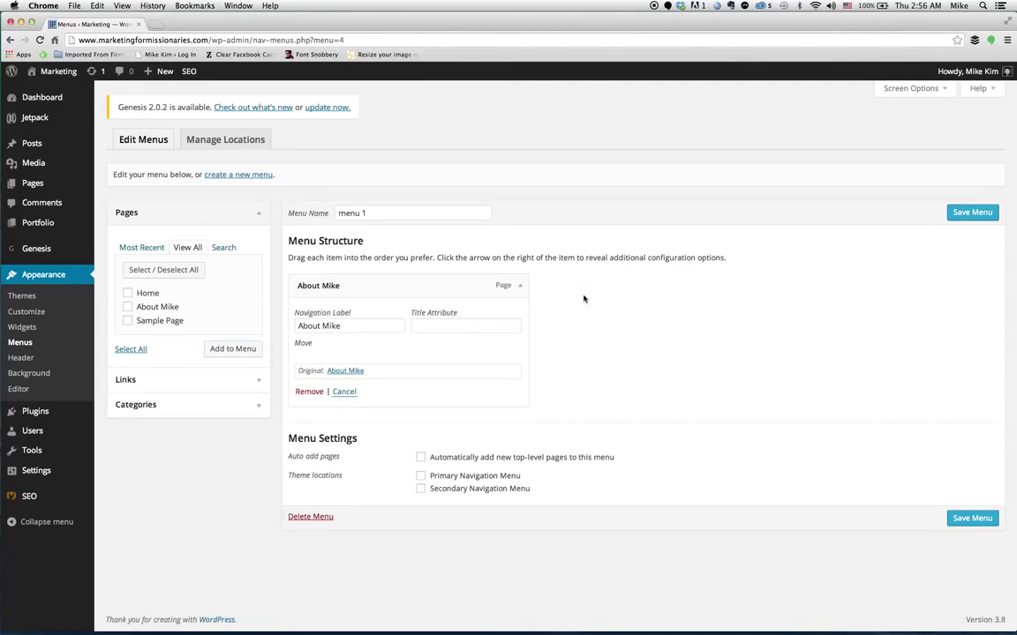
click(973, 212)
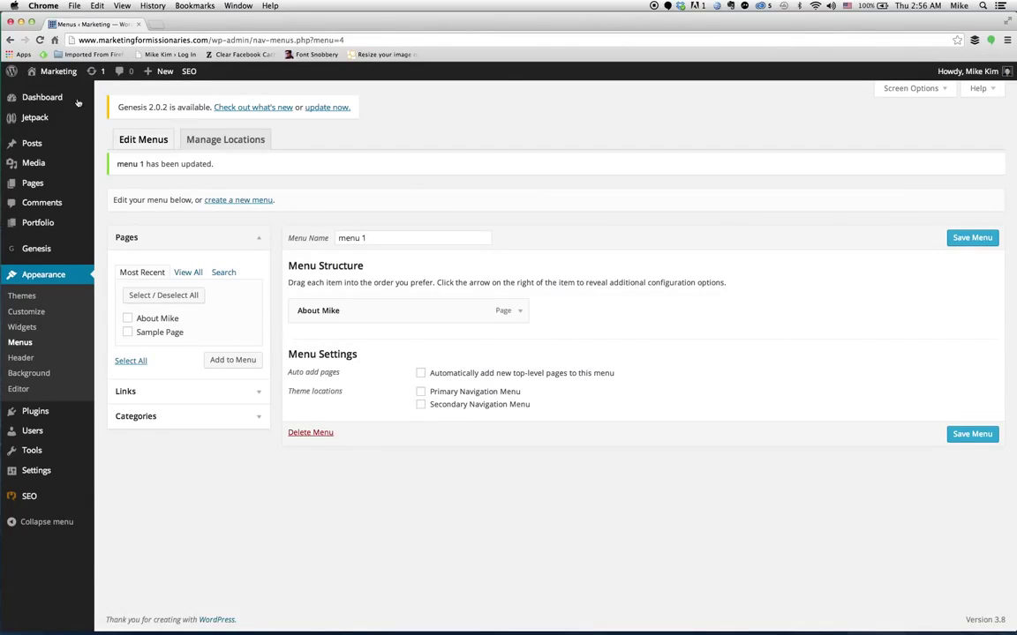
mouse_move(64, 76)
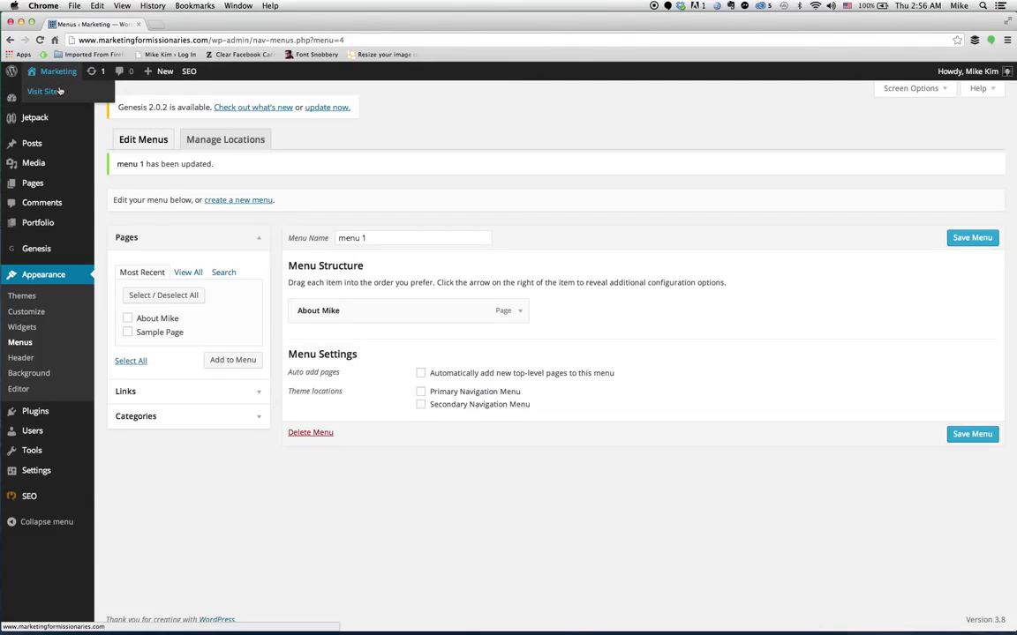
click(59, 91)
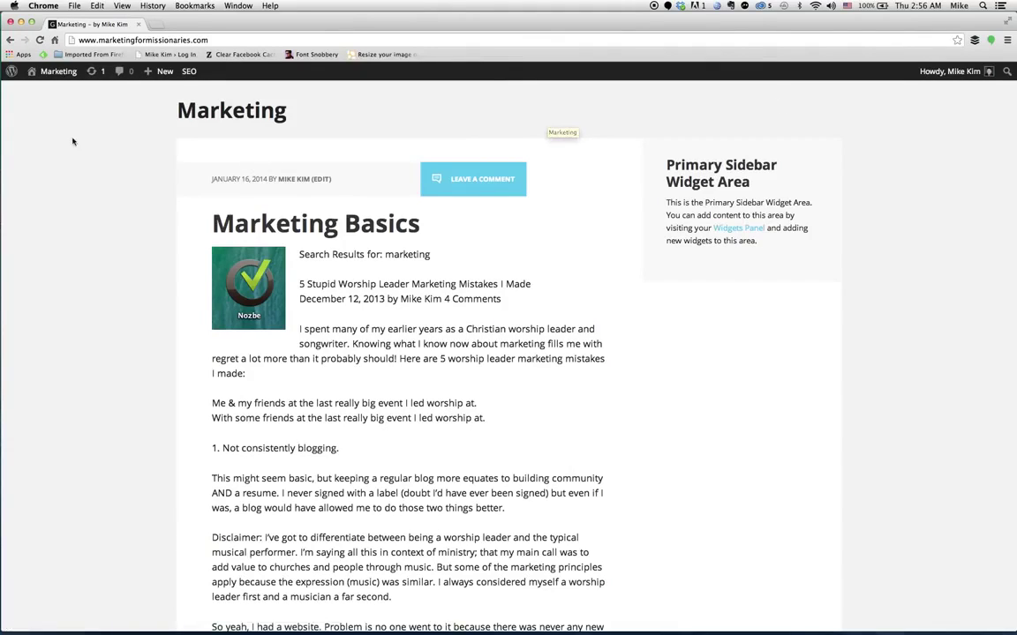
mouse_move(62, 76)
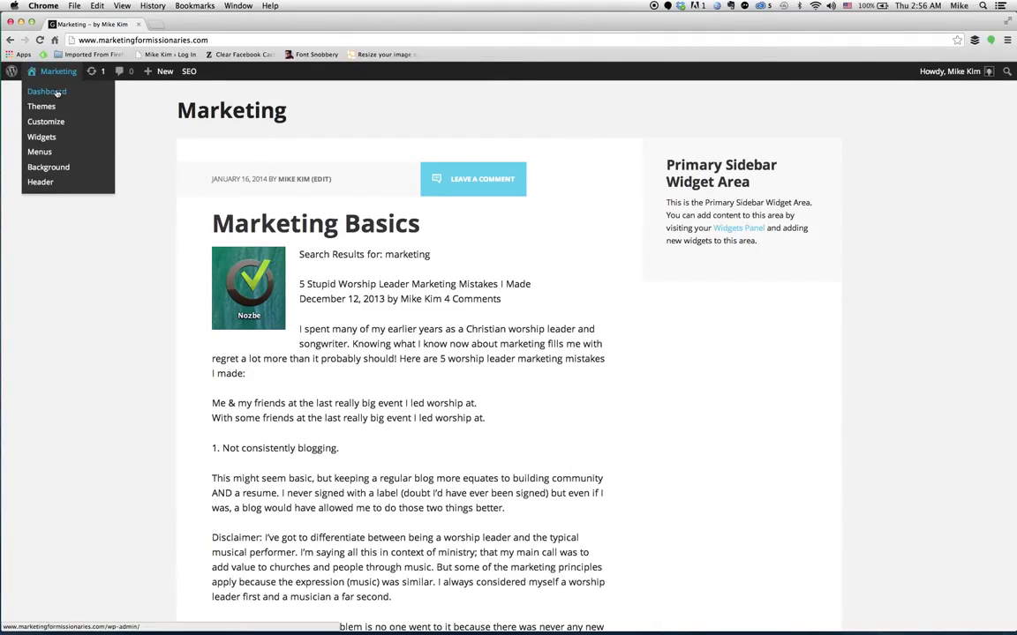
click(56, 93)
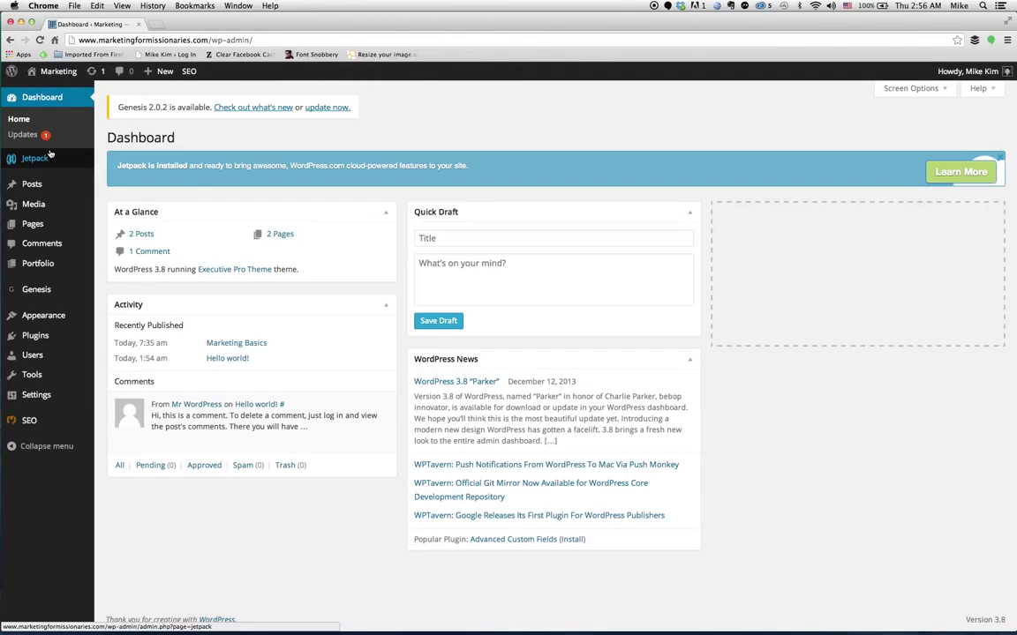
mouse_move(60, 315)
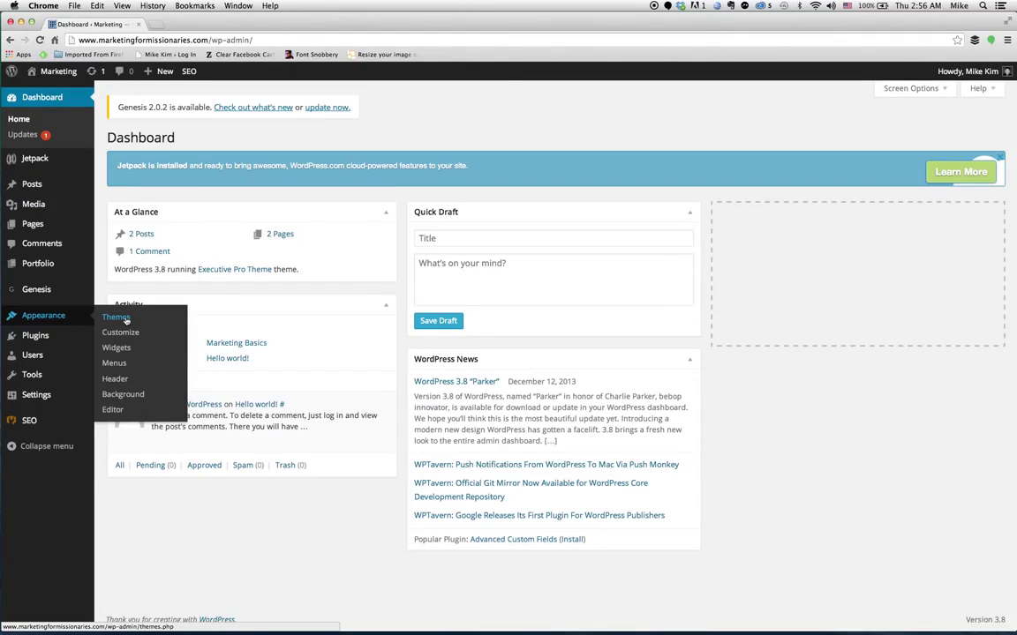
Open Appearance > Widgets to see available widgets and the empty Header Right, Primary Sidebar and Footer areas.
click(125, 350)
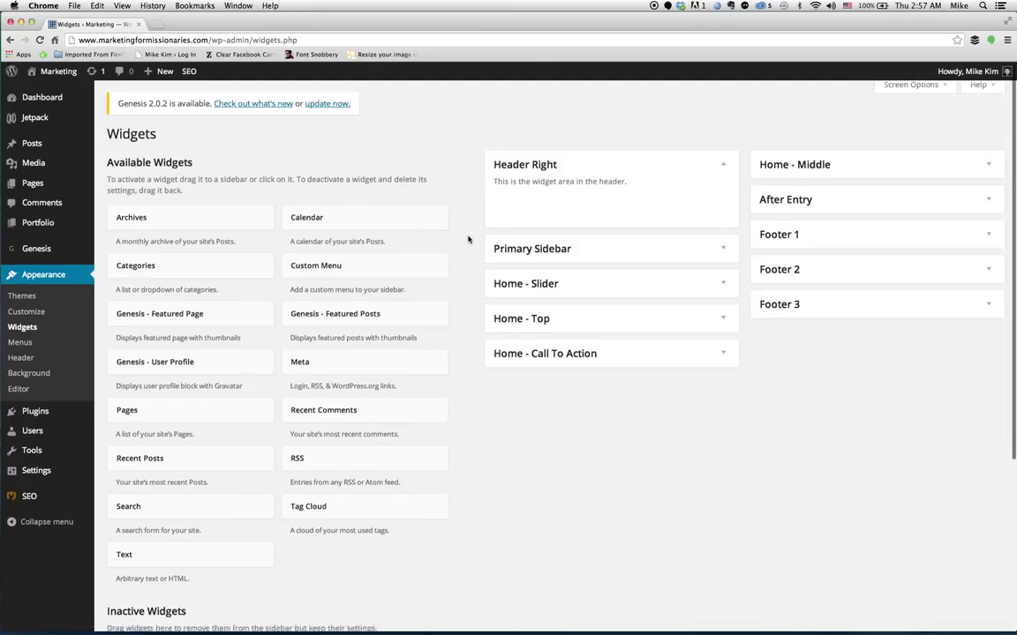
scroll(468, 238, down, 2)
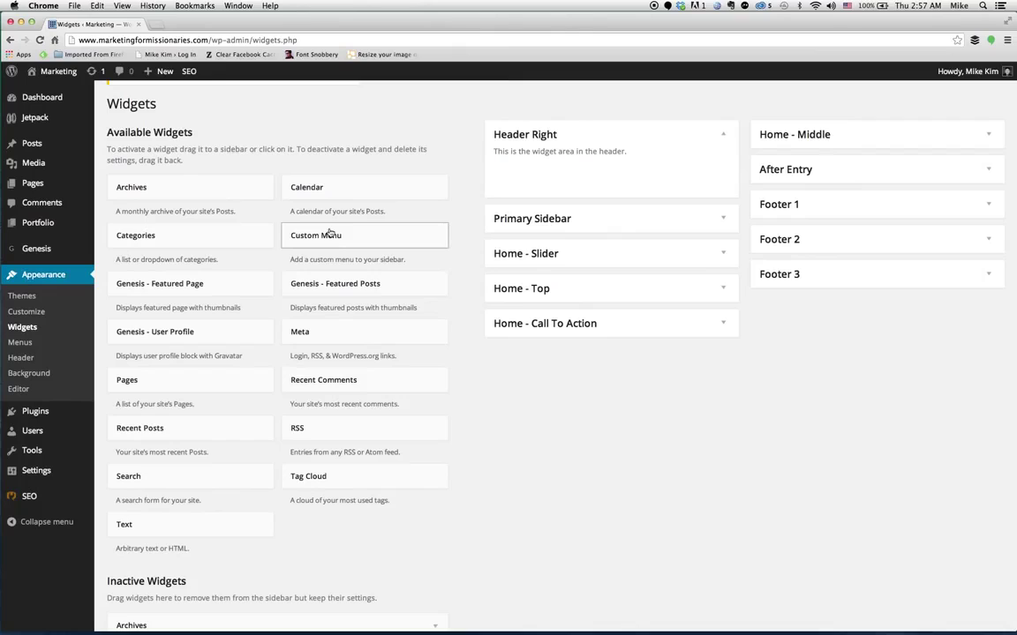
Drop a Custom Menu widget into Header Right, keep menu 1 selected, and save it.
click(329, 231)
drag(329, 231, 558, 171)
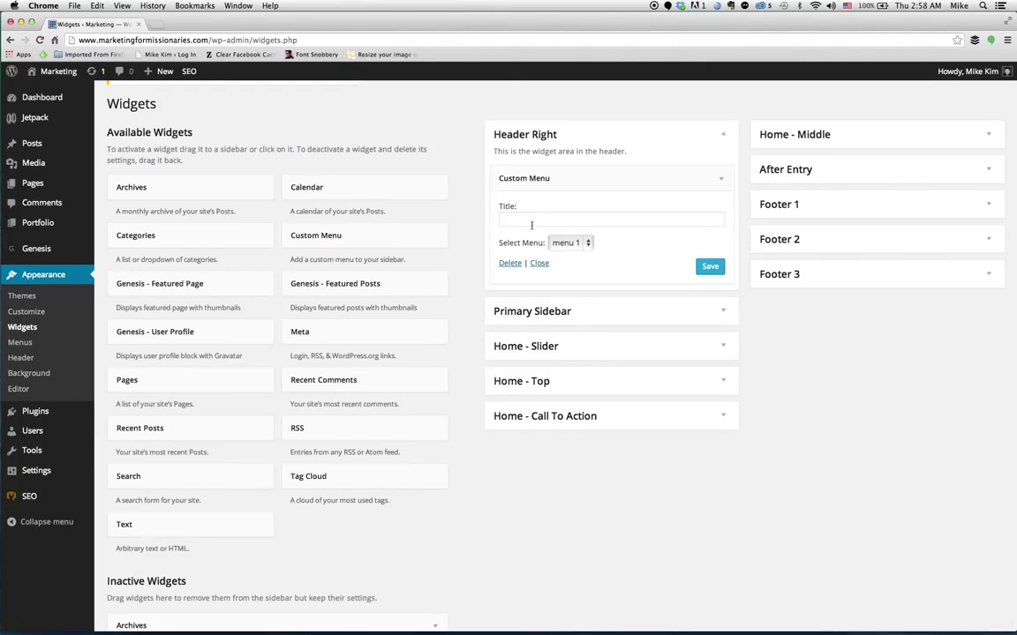
click(537, 220)
click(590, 243)
click(589, 245)
click(711, 266)
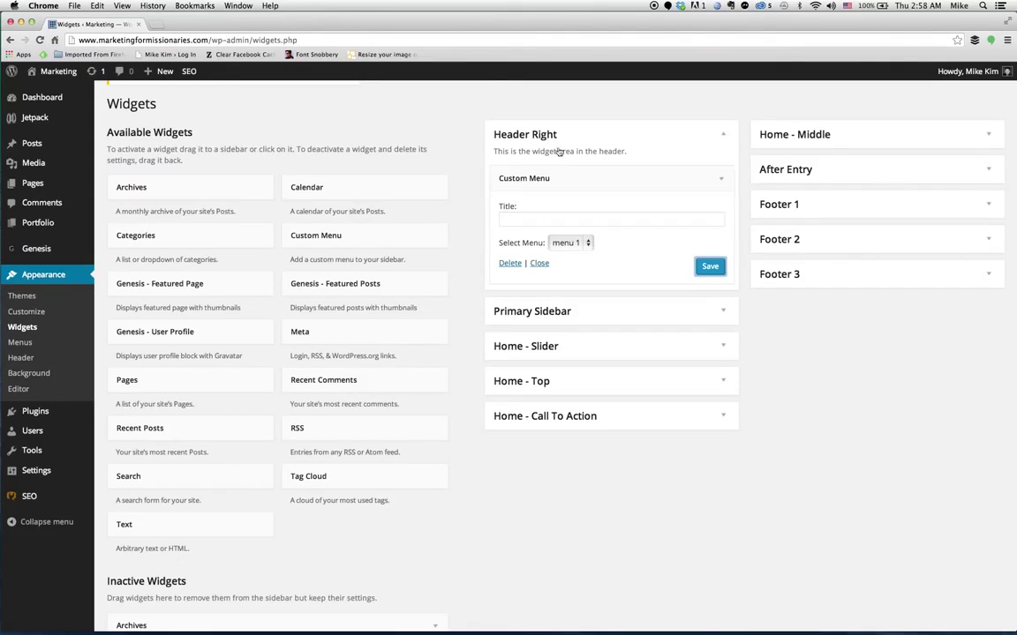
mouse_move(55, 72)
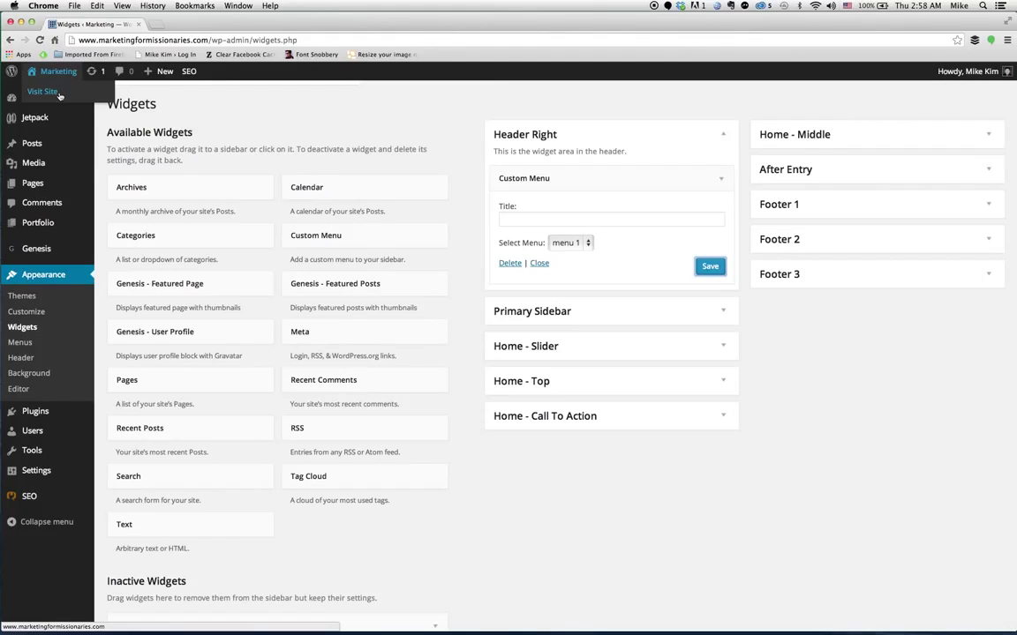
Visit the live site and open the About Mike page from the header menu link.
click(59, 96)
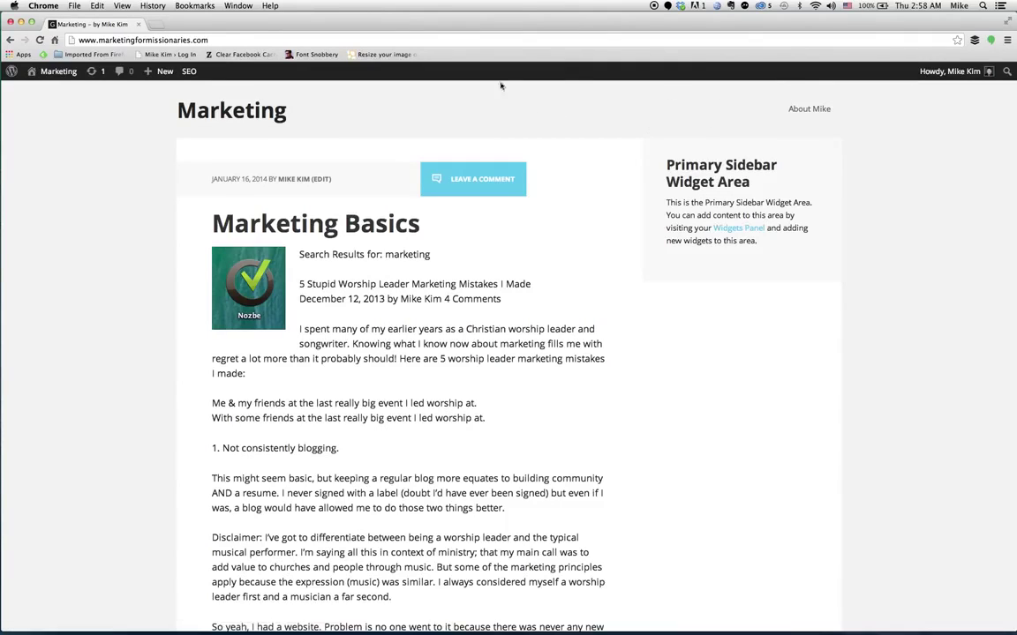
click(810, 109)
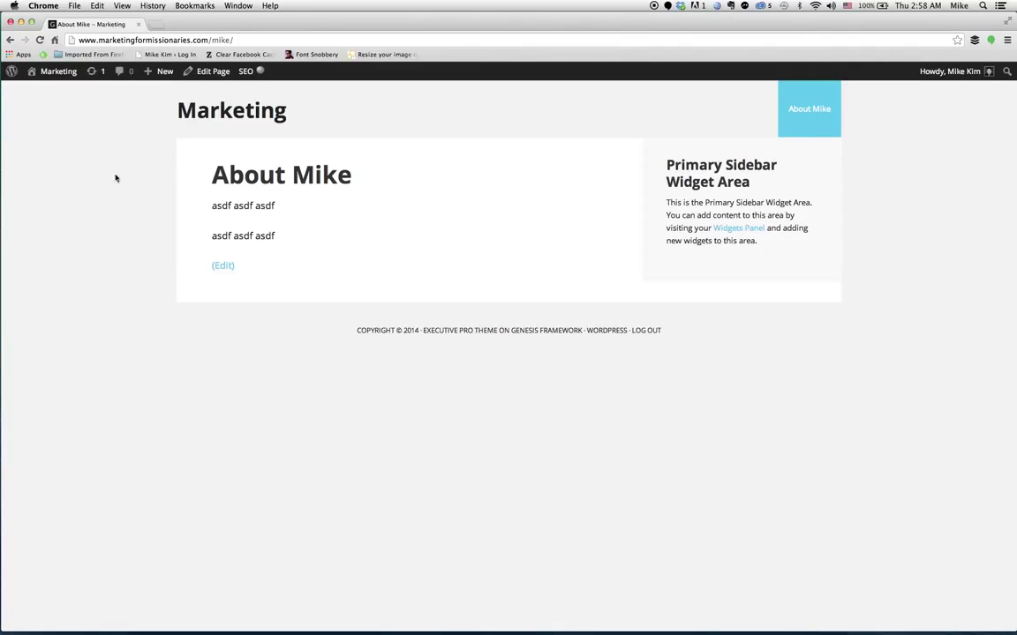
mouse_move(55, 71)
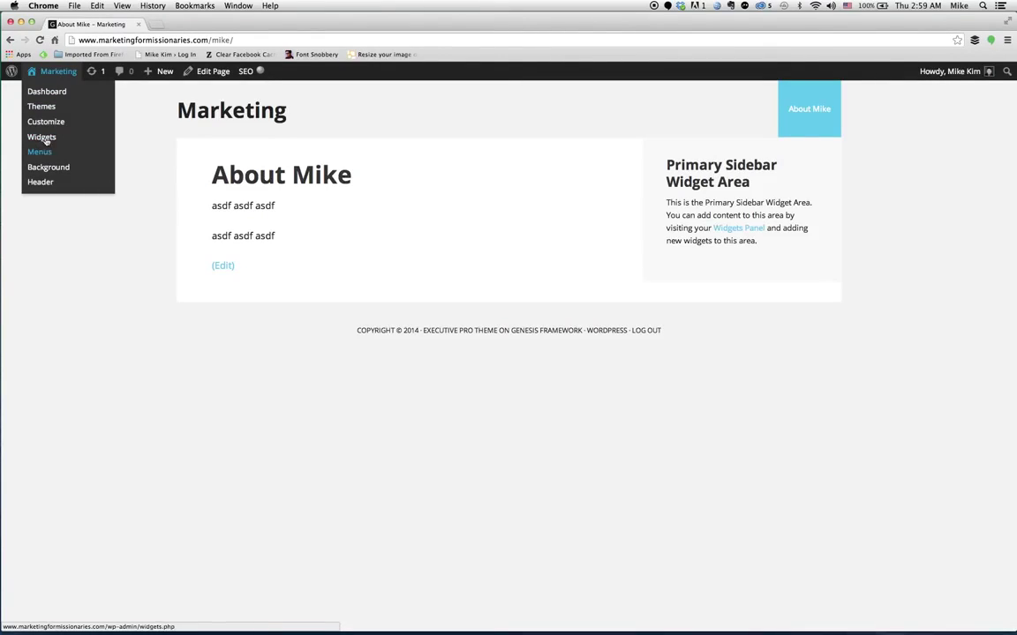
Return to the Widgets screen and expand the empty Primary Sidebar area.
click(44, 138)
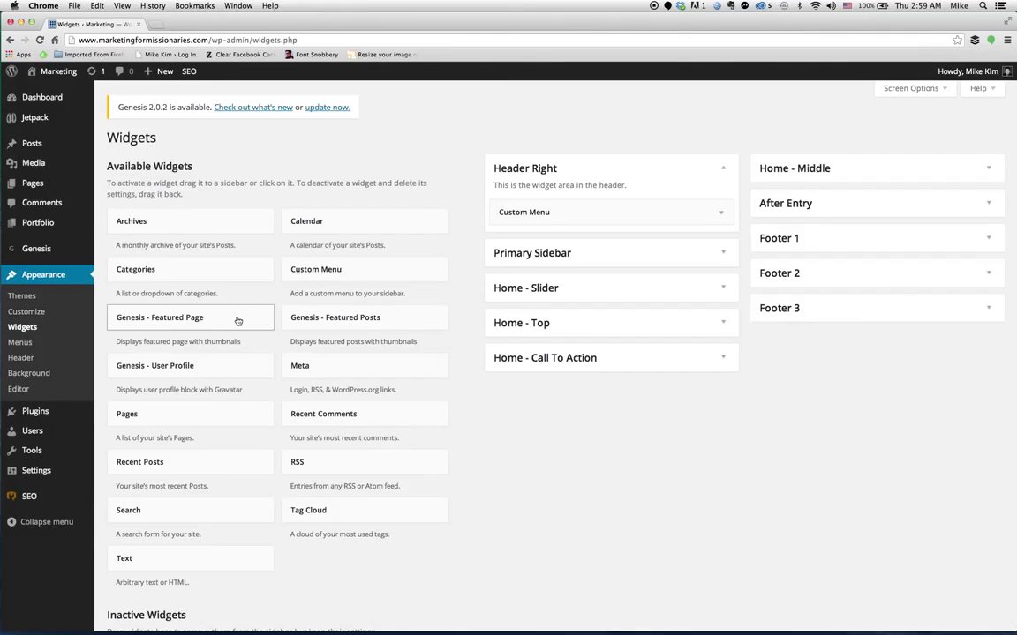
click(720, 254)
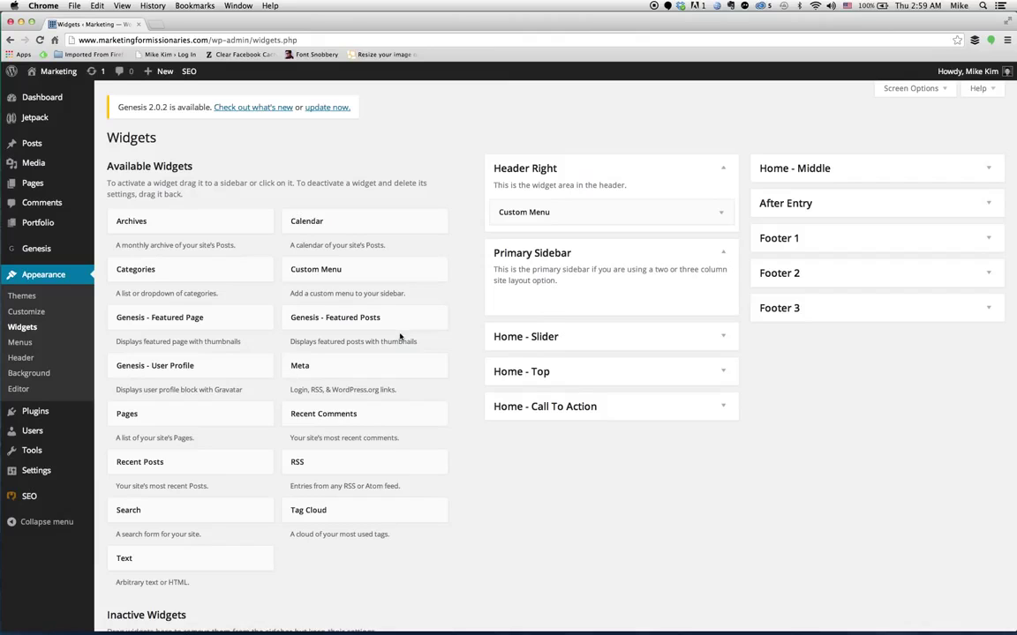
scroll(242, 410, down, 1)
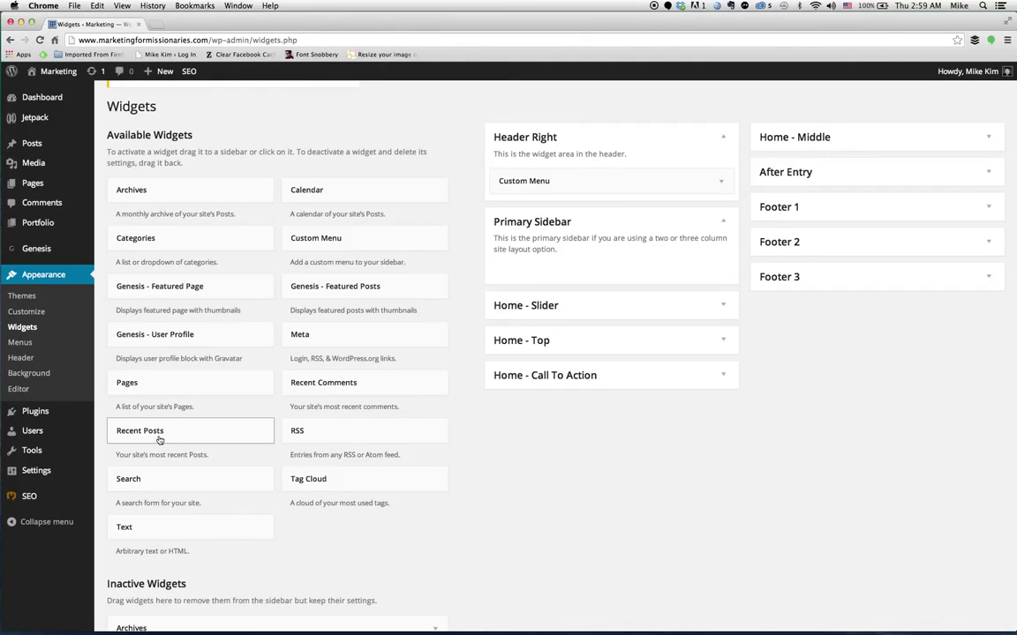
Add a 'Recent Posts' widget showing 5 posts with dates to Primary Sidebar, save, and view the site.
drag(157, 435, 546, 276)
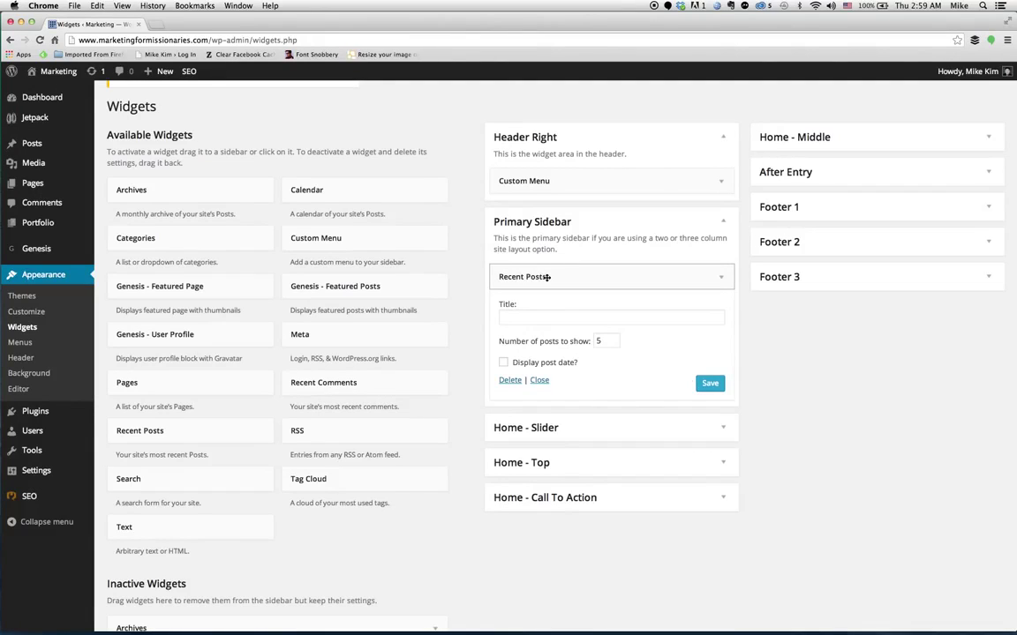
click(541, 316)
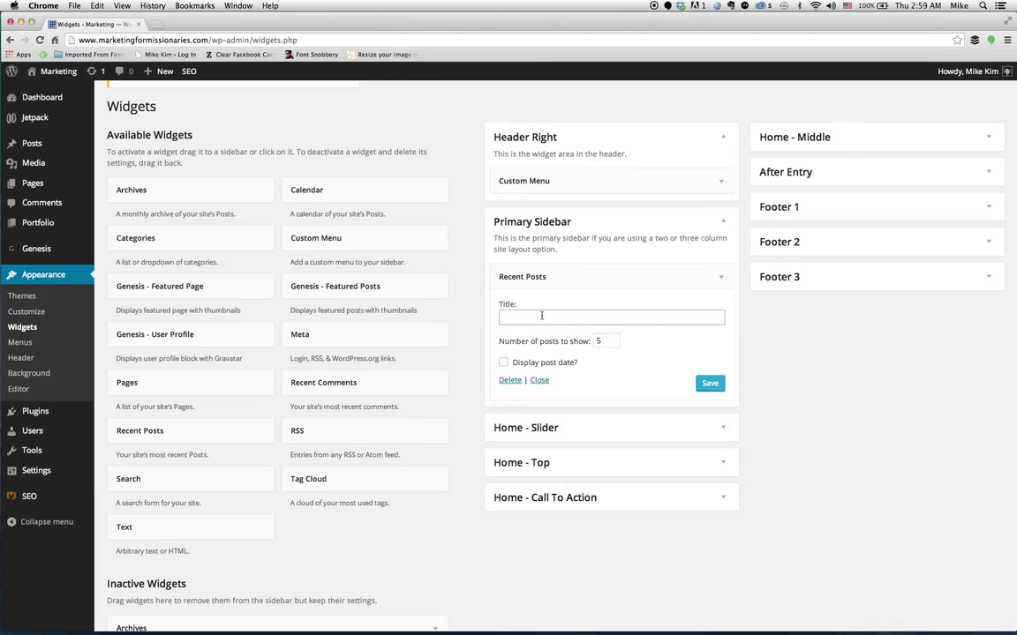
text(Recent Posts)
click(608, 340)
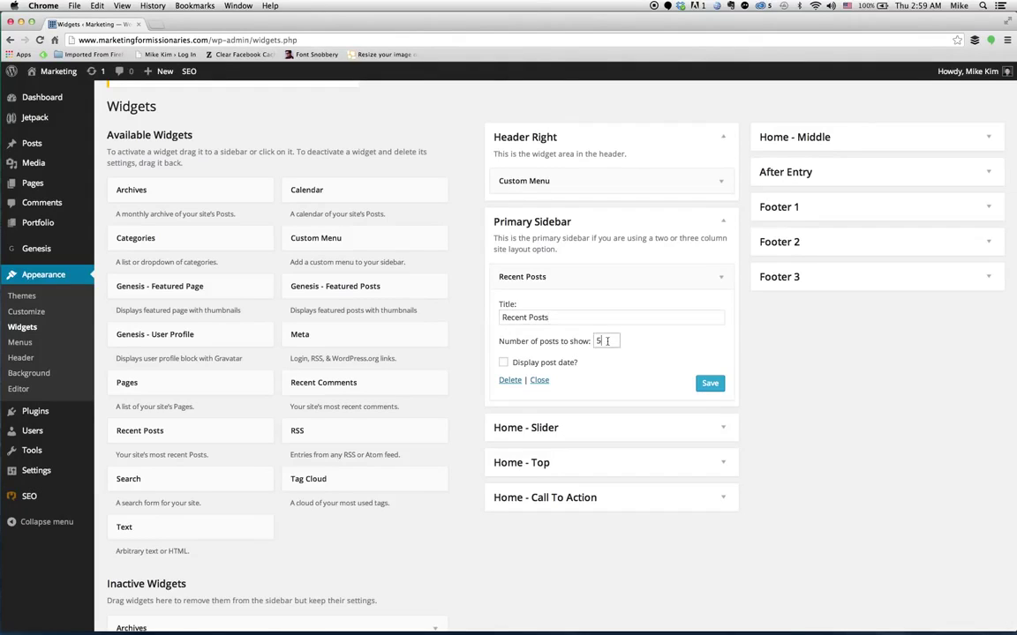
double_click(607, 340)
click(608, 341)
click(503, 361)
click(709, 387)
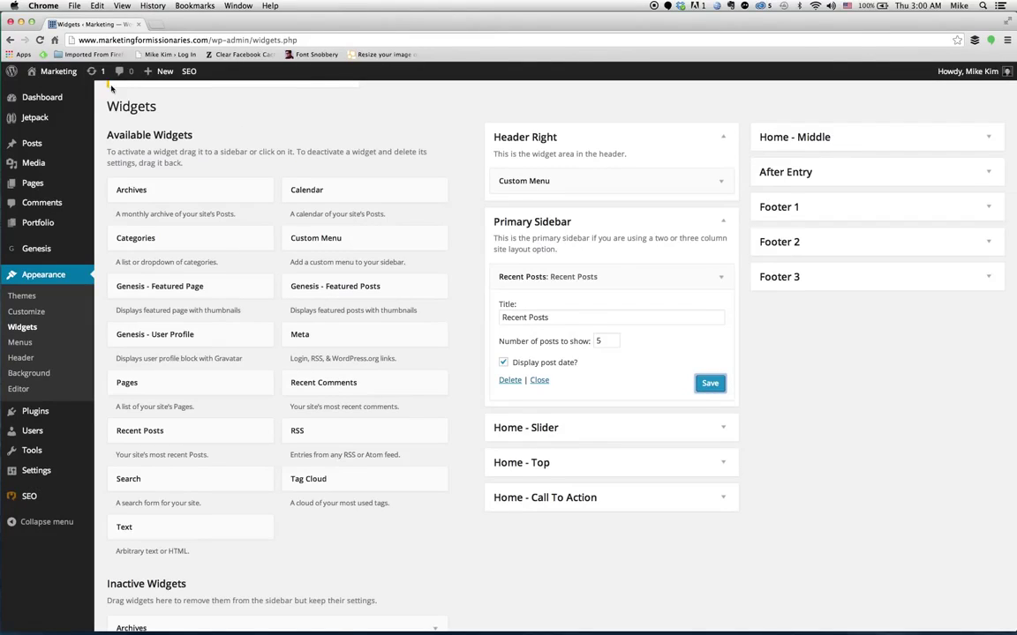
mouse_move(66, 72)
click(54, 96)
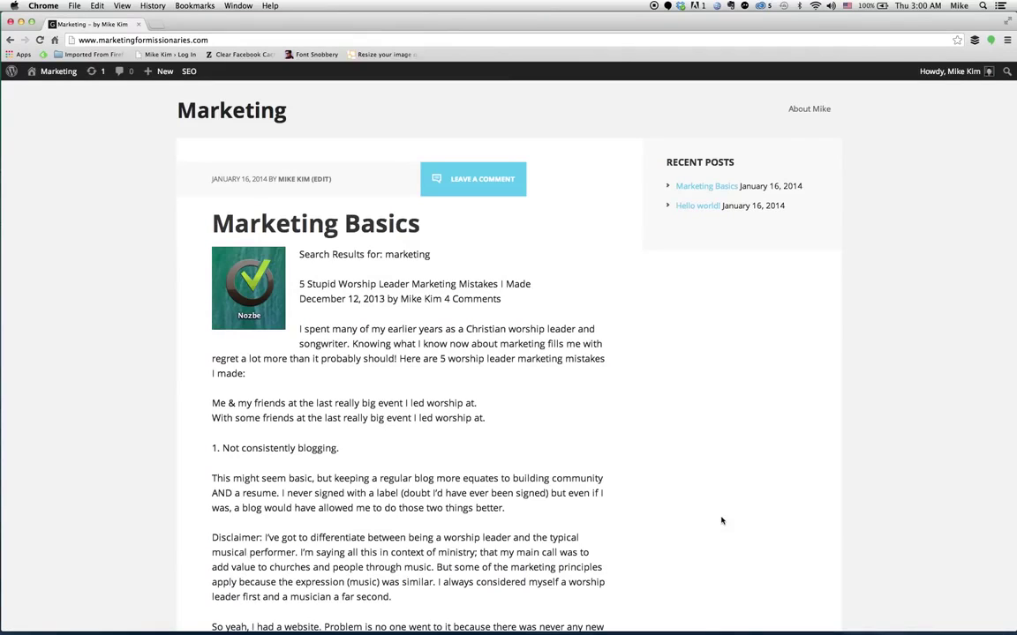
mouse_move(63, 82)
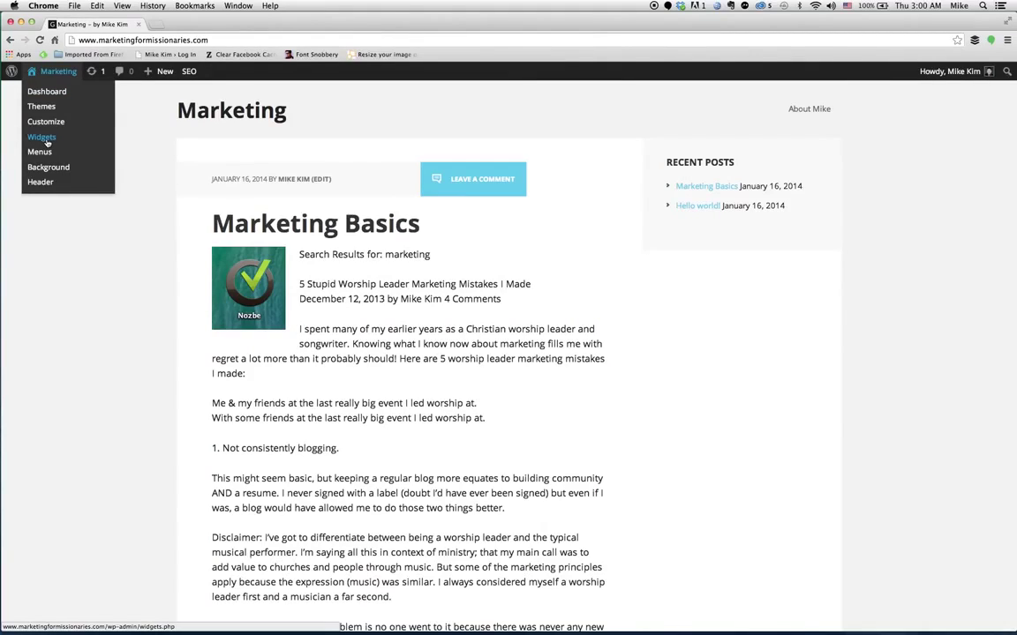
Go back to the Widgets screen and expand the Home - Call To Action area.
click(46, 141)
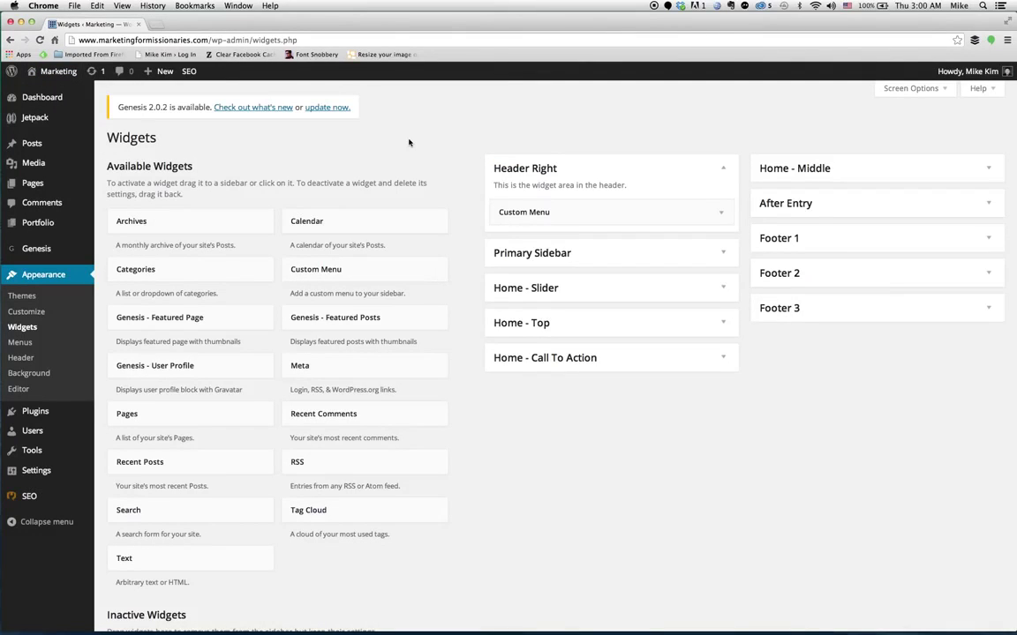
click(721, 360)
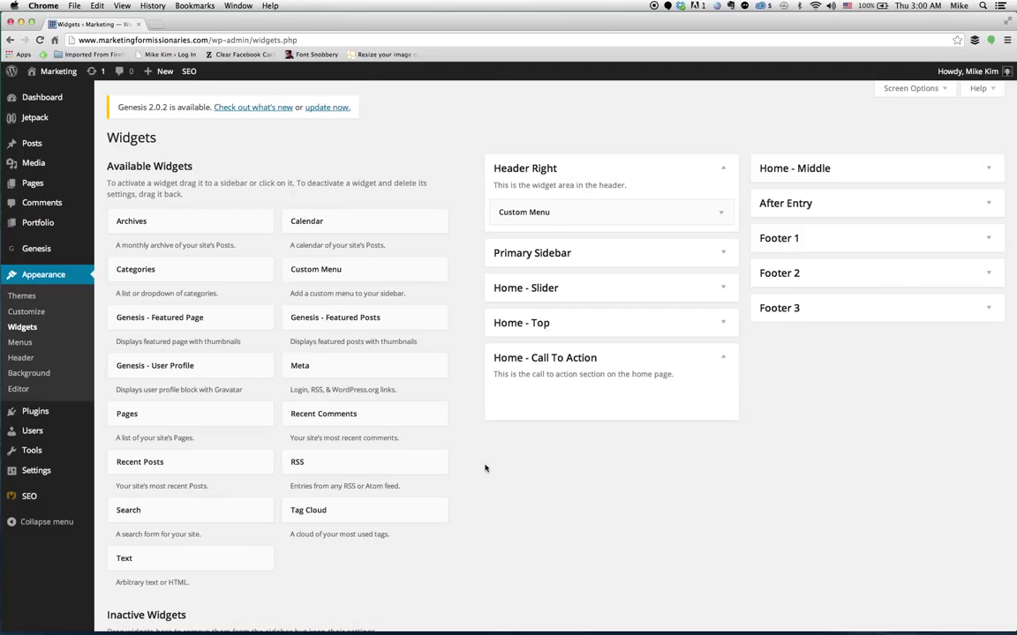
scroll(484, 467, down, 2)
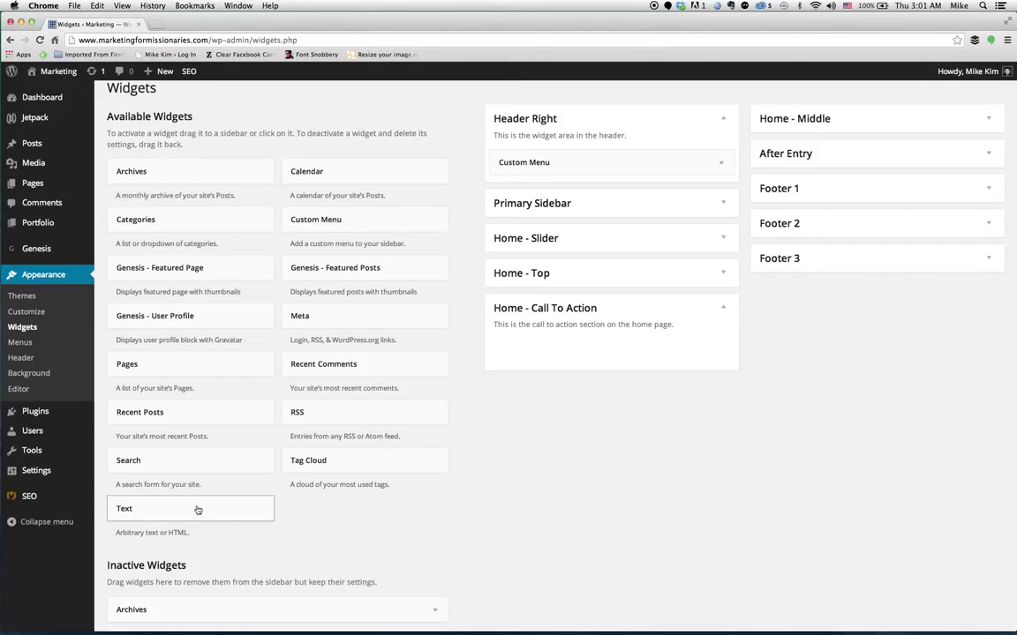
Add a Text widget to Home - Call To Action titled 'Welcome to my blog!' with an intro line about the blog's owner.
drag(155, 510, 536, 346)
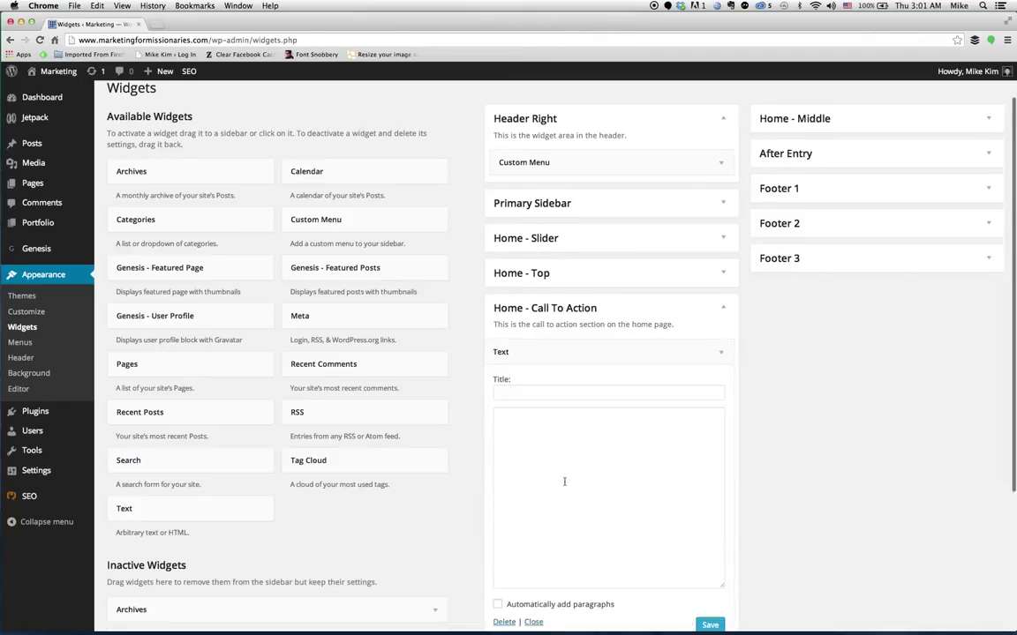
scroll(563, 480, down, 2)
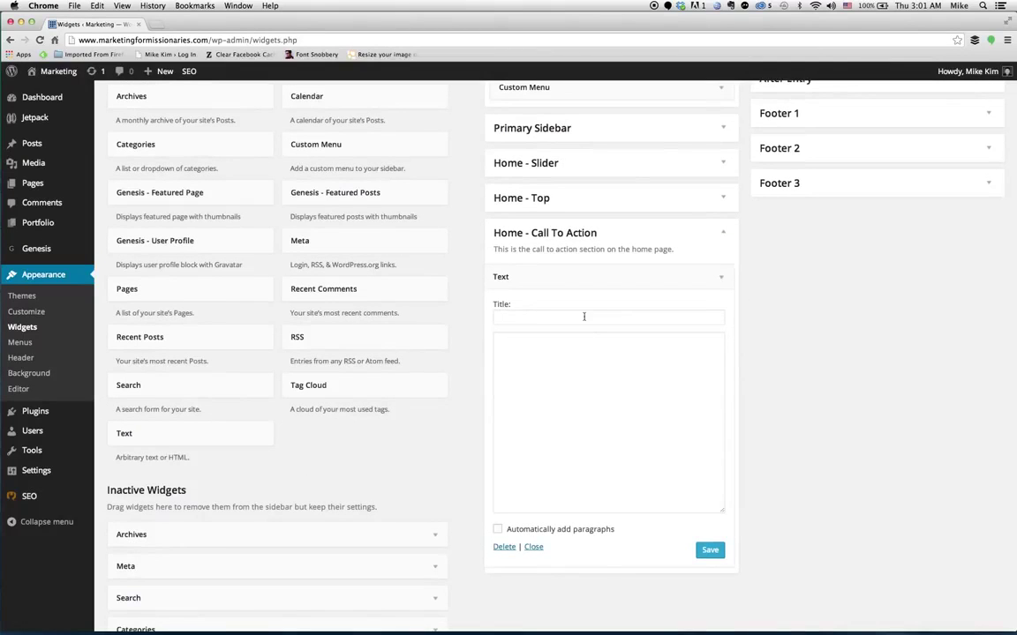
click(583, 317)
text(Wel)
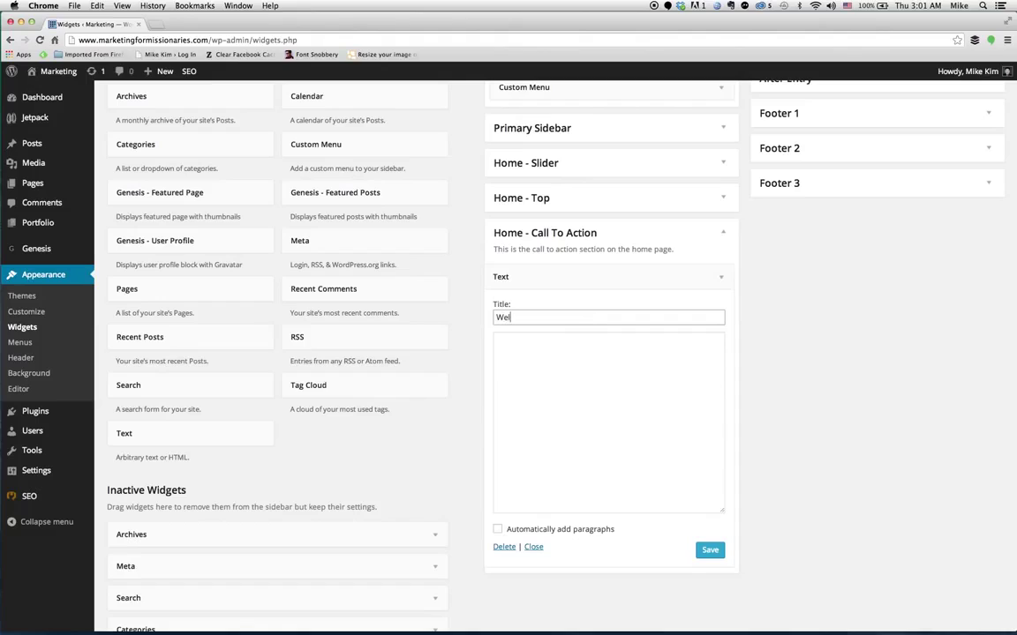
text(come to my blog!)
click(585, 373)
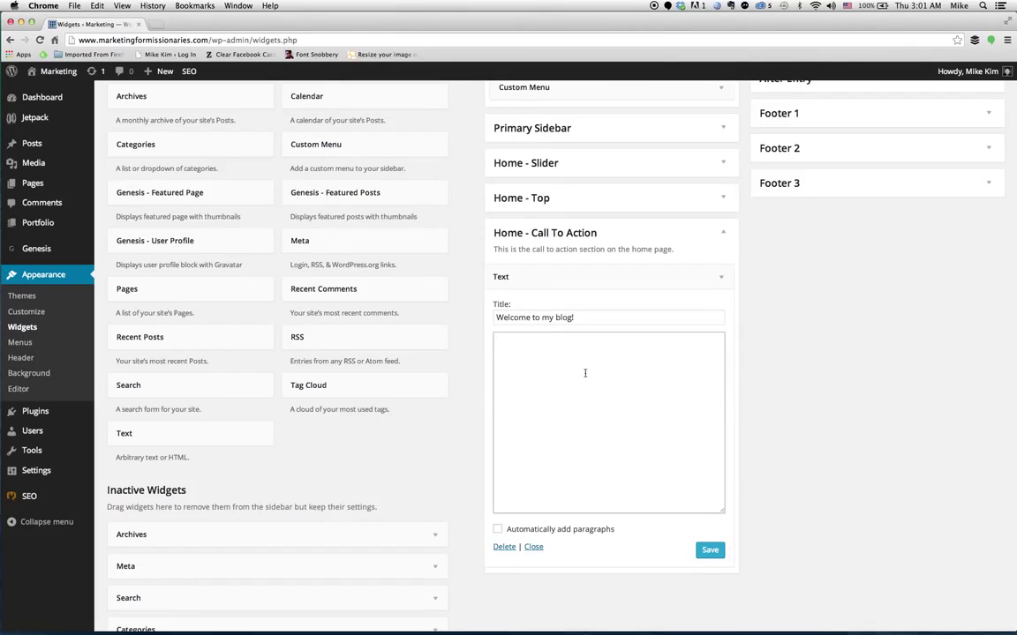
text(This is the official marketing )
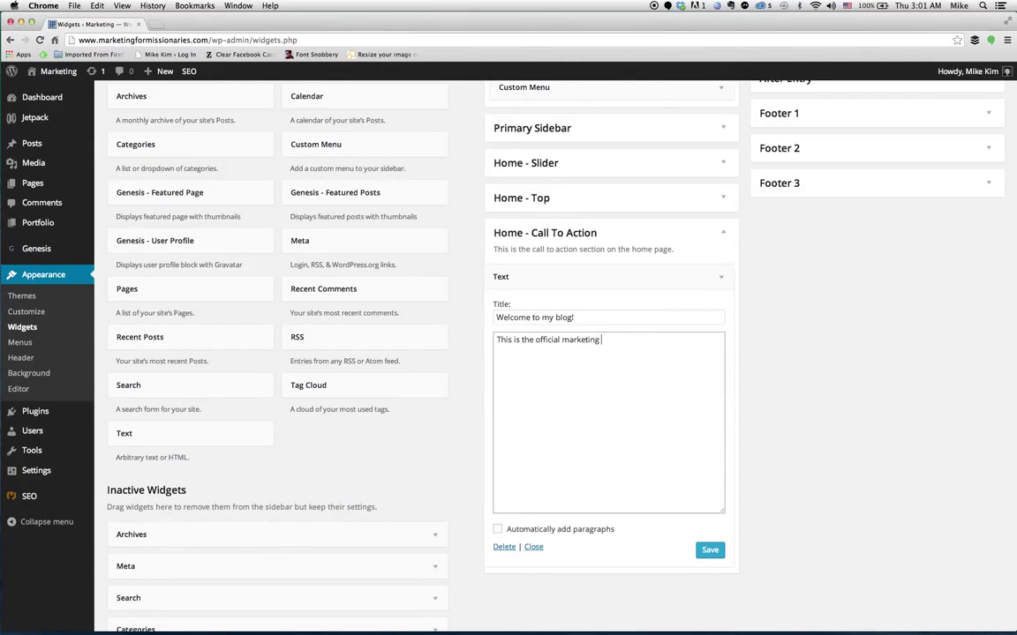
Turn on automatic paragraphs, add a 'Happy New Year!' line, save, and view the live site.
click(498, 530)
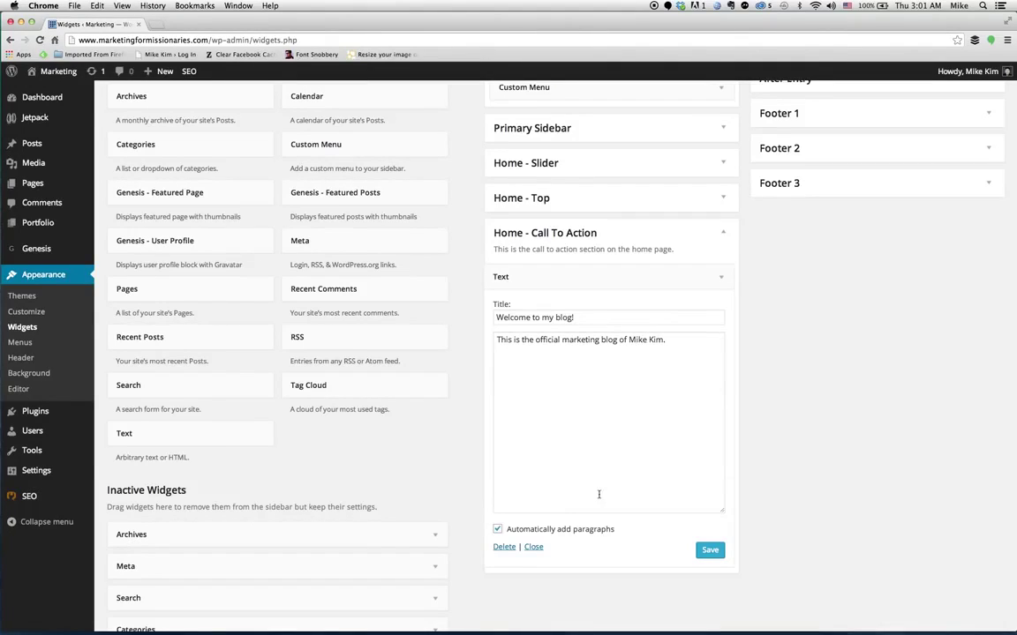
click(680, 342)
key(Return)
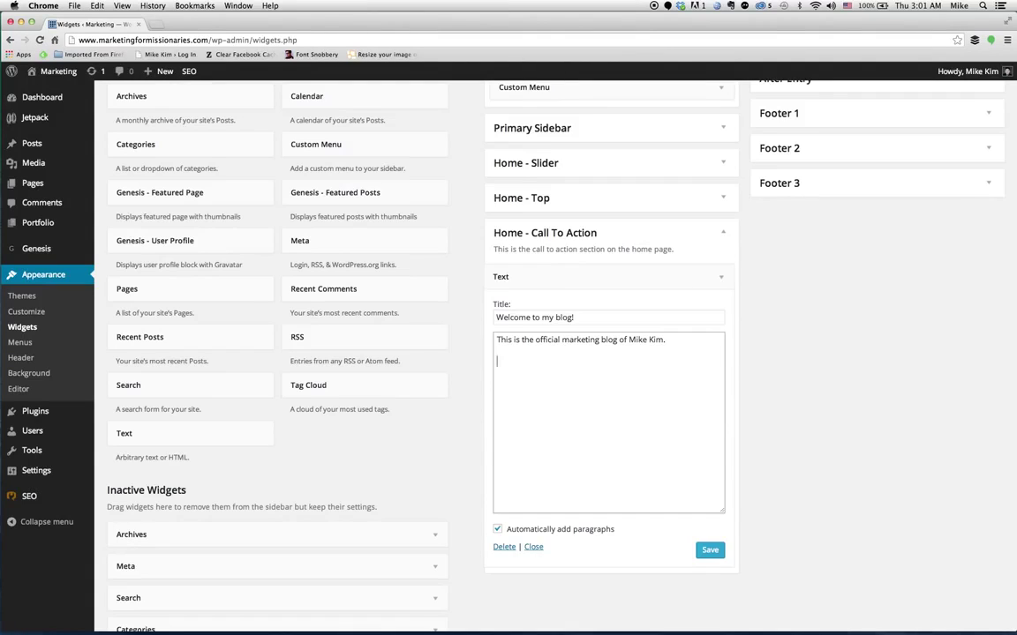
text(Happy New Year!)
click(711, 551)
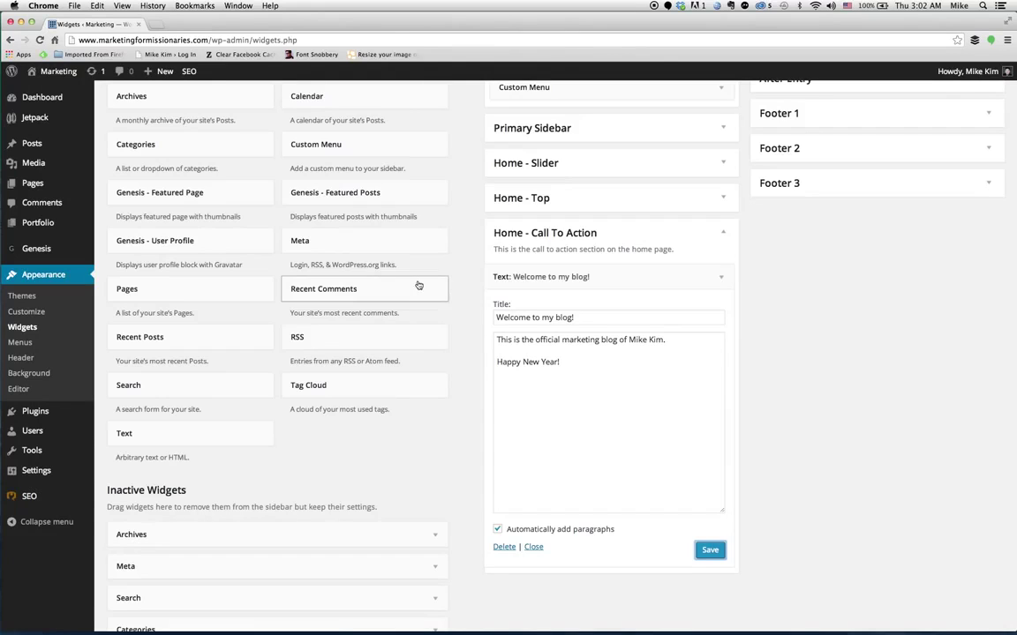
mouse_move(58, 73)
click(53, 92)
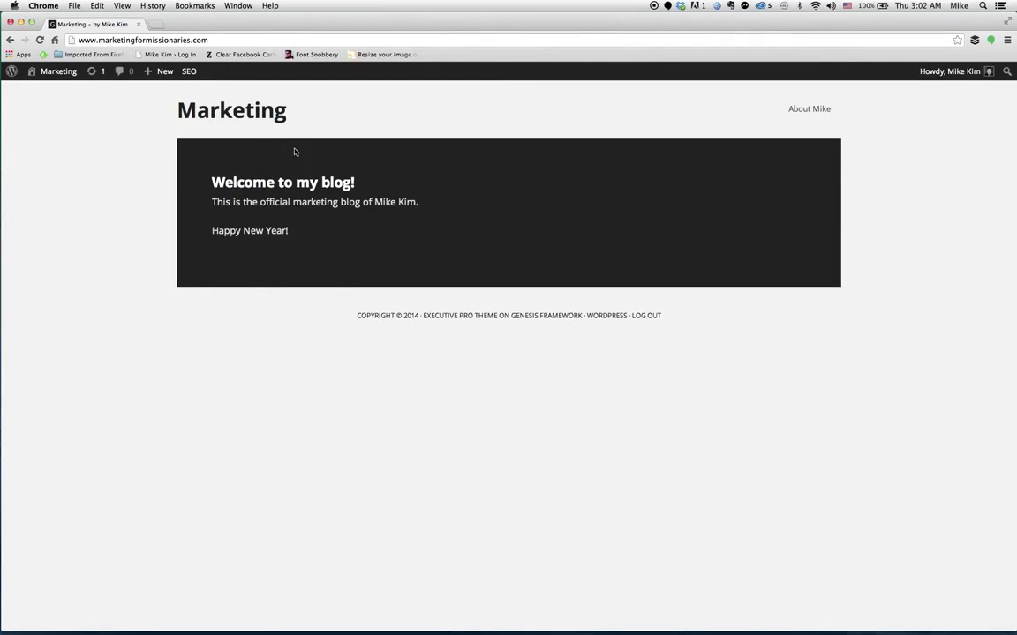
Go back to Widgets and expand Home - Call To Action to show the Welcome text widget.
mouse_move(55, 73)
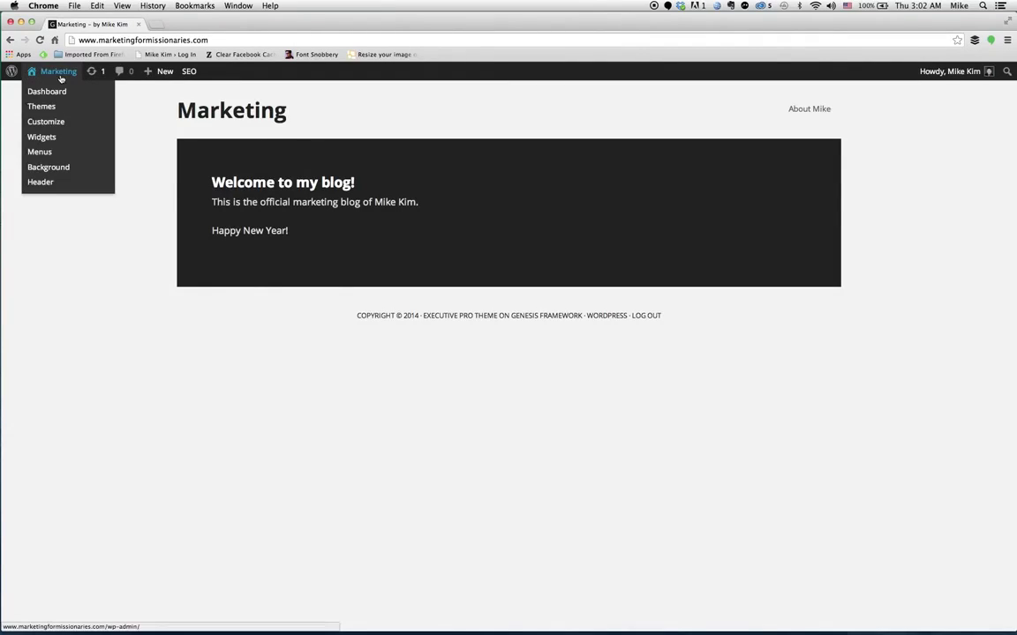
click(51, 137)
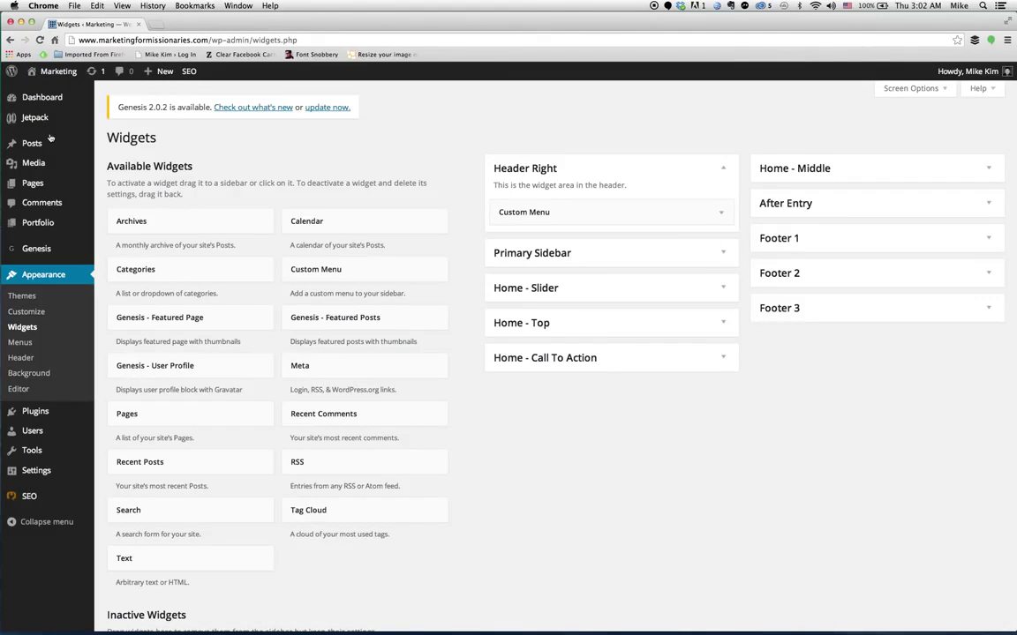
click(722, 358)
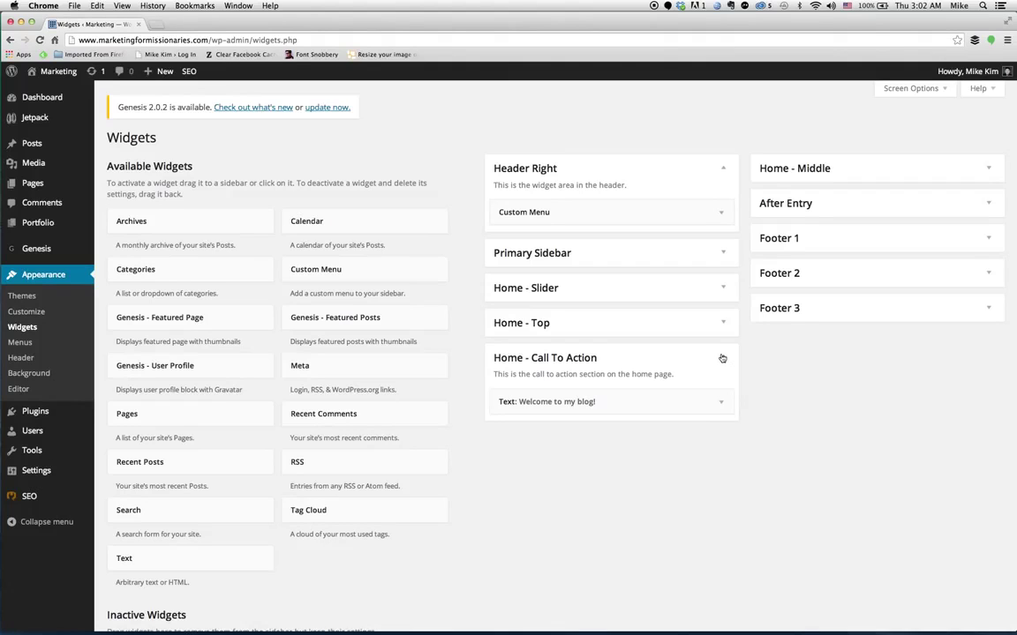
scroll(688, 473, down, 3)
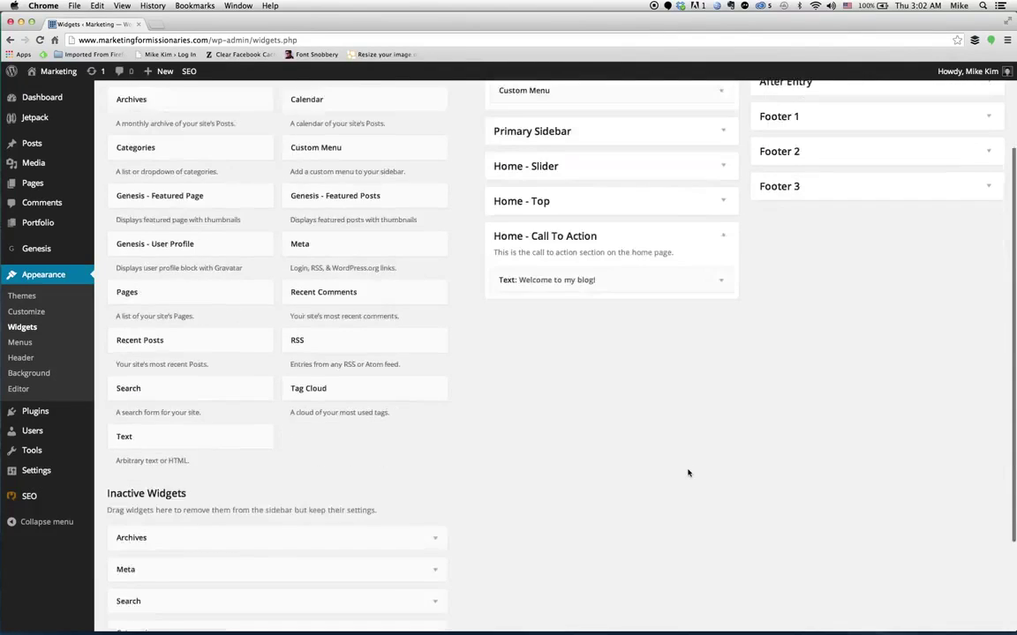
scroll(688, 473, down, 1)
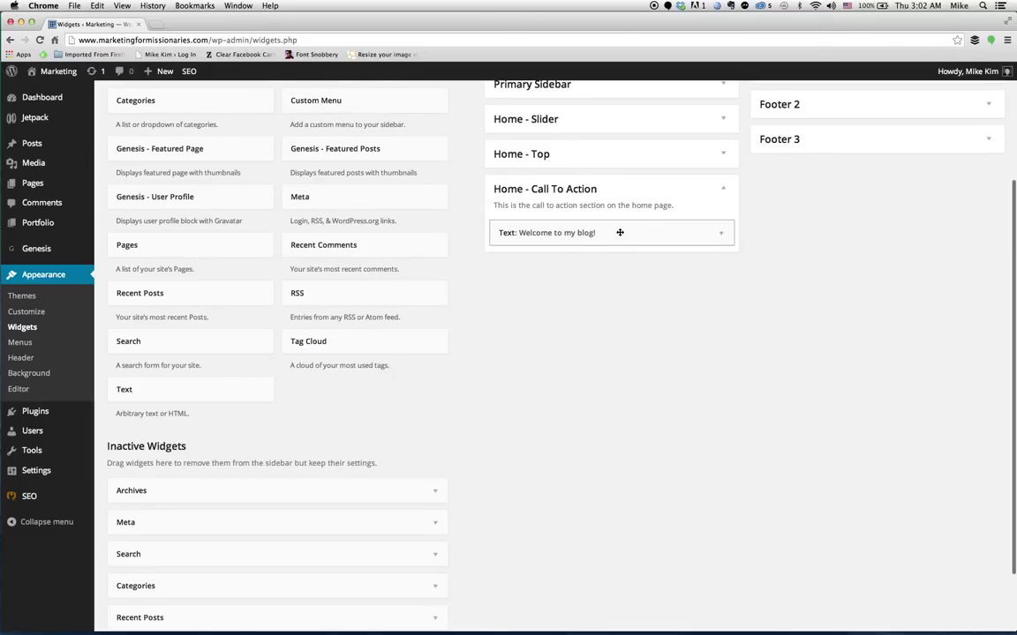
scroll(588, 385, up, 4)
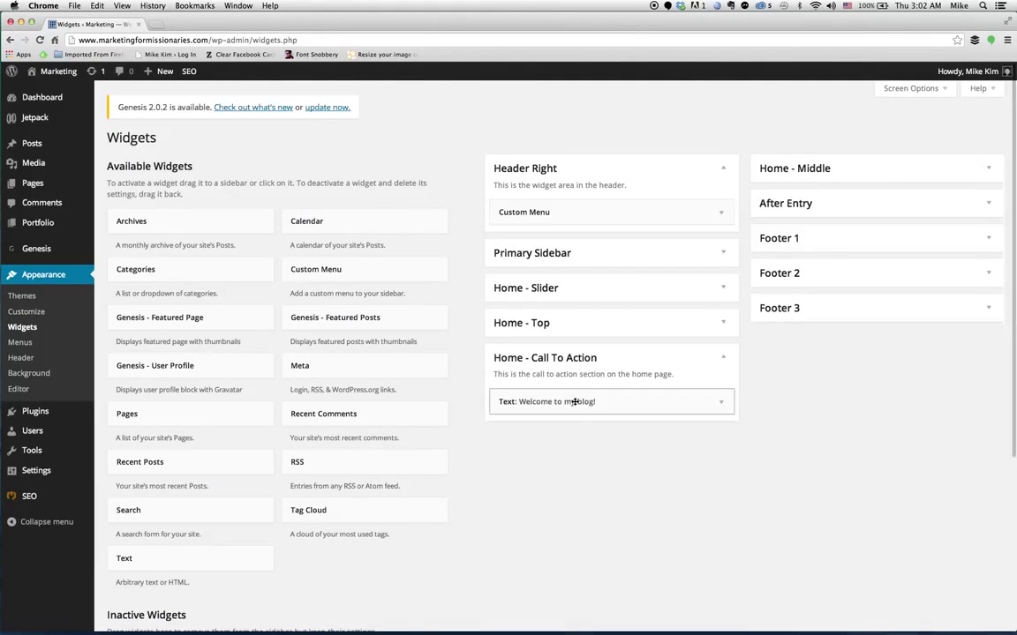
Drag the 'Welcome to my blog!' text widget into the Primary Sidebar and view the live site.
drag(577, 402, 582, 253)
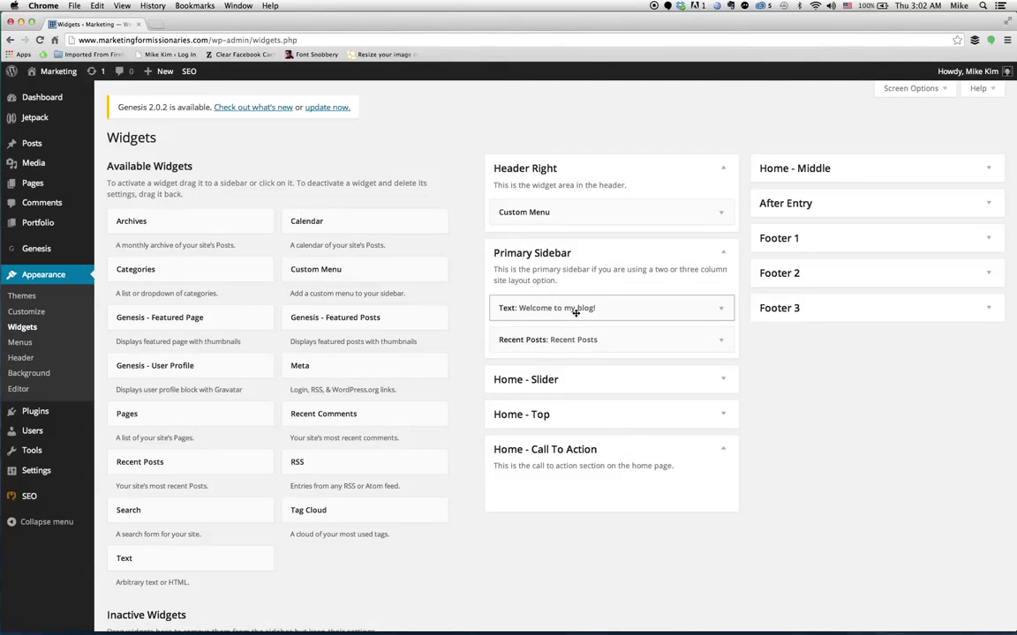
mouse_move(576, 311)
mouse_down()
mouse_move(573, 346)
mouse_move(573, 302)
mouse_up()
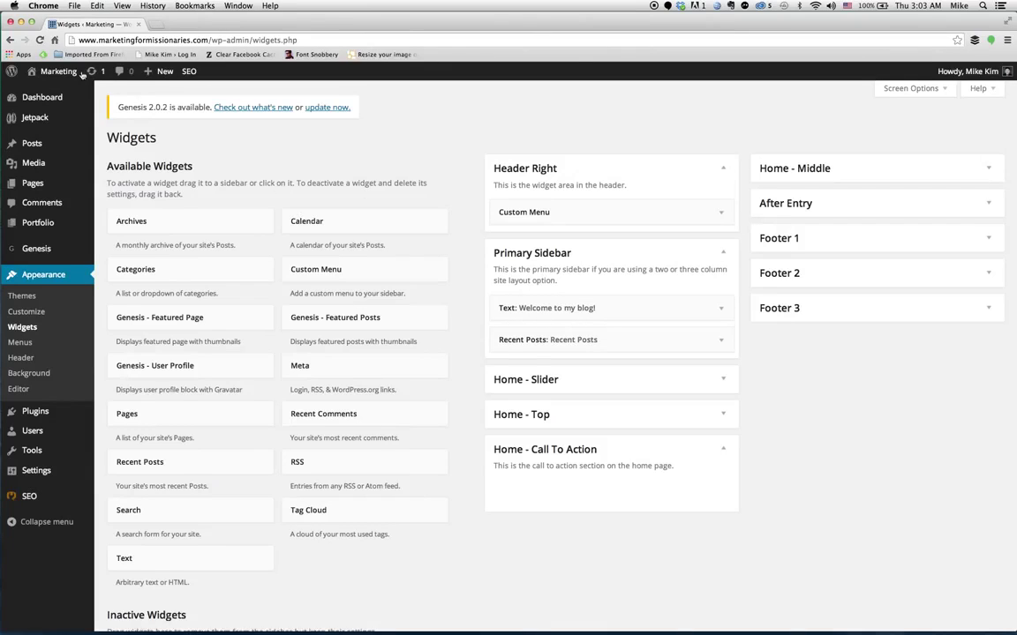
click(53, 92)
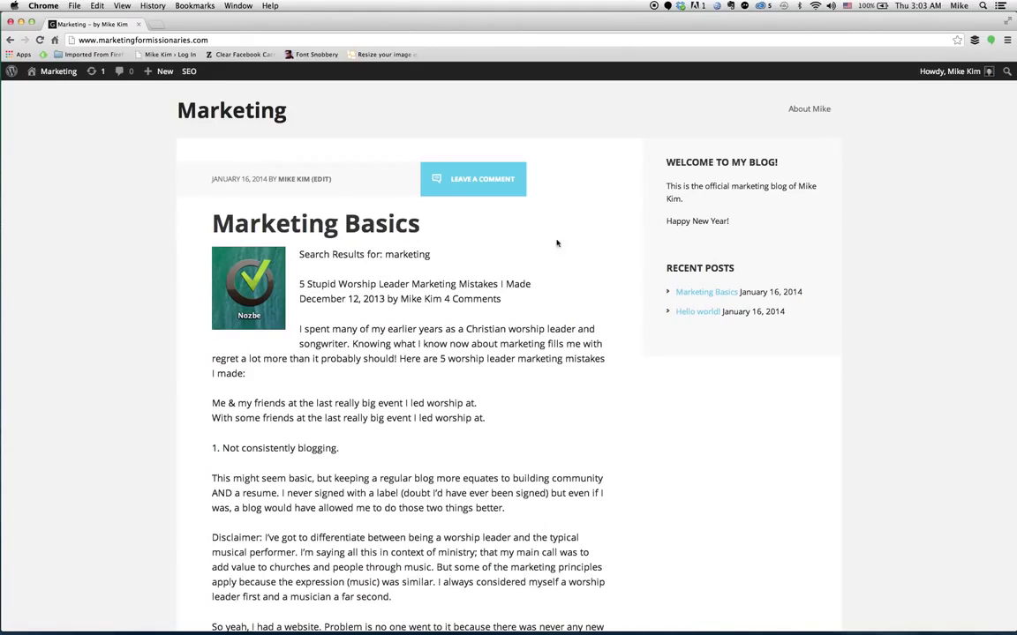
mouse_move(58, 73)
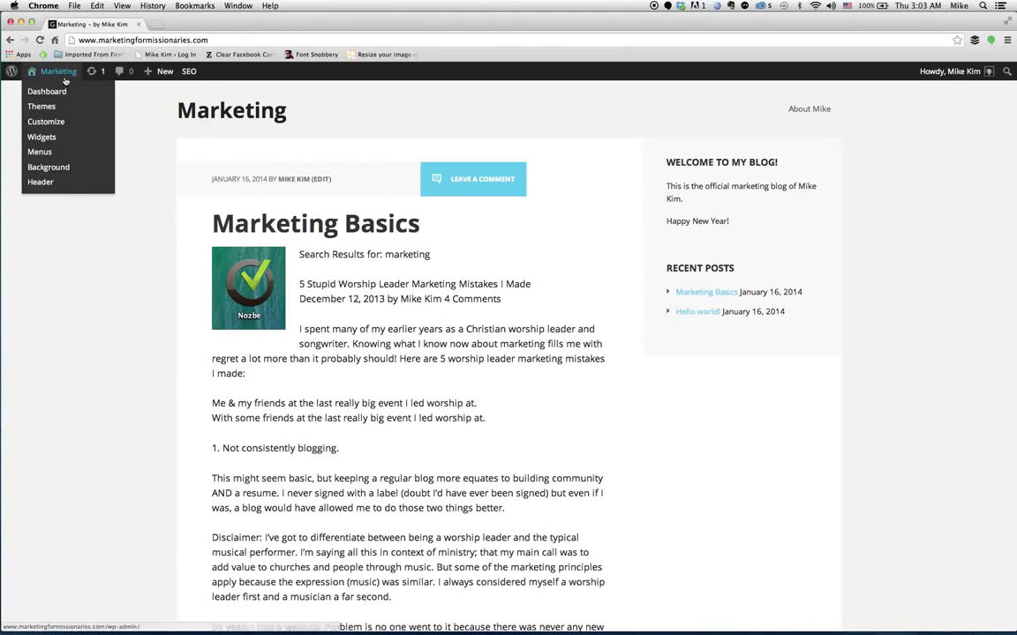
Reopen Widgets with Primary Sidebar expanded, showing the Welcome text and Recent Posts widgets.
click(55, 139)
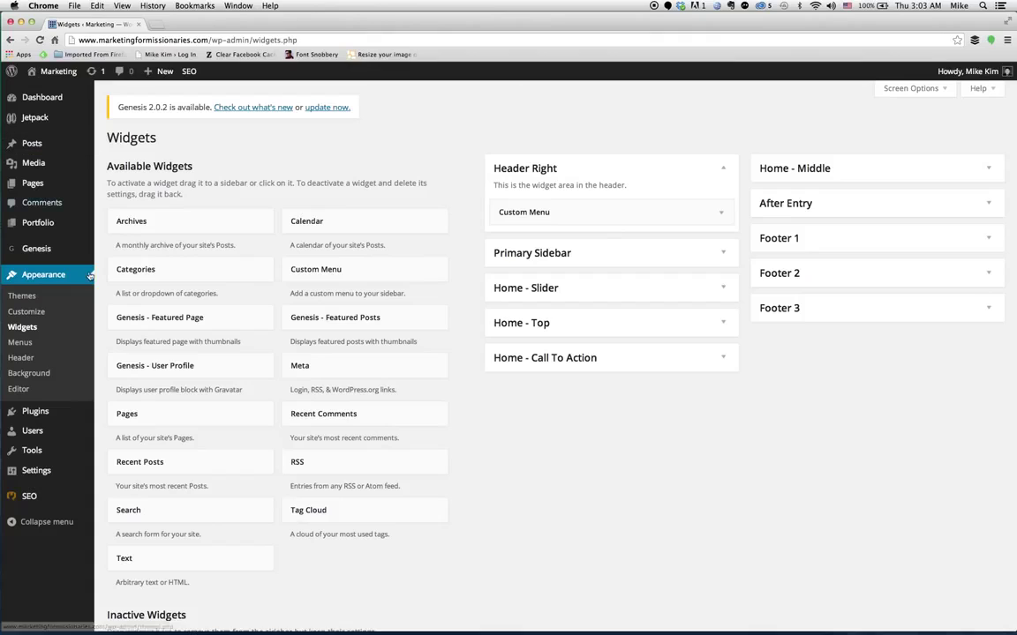
click(725, 254)
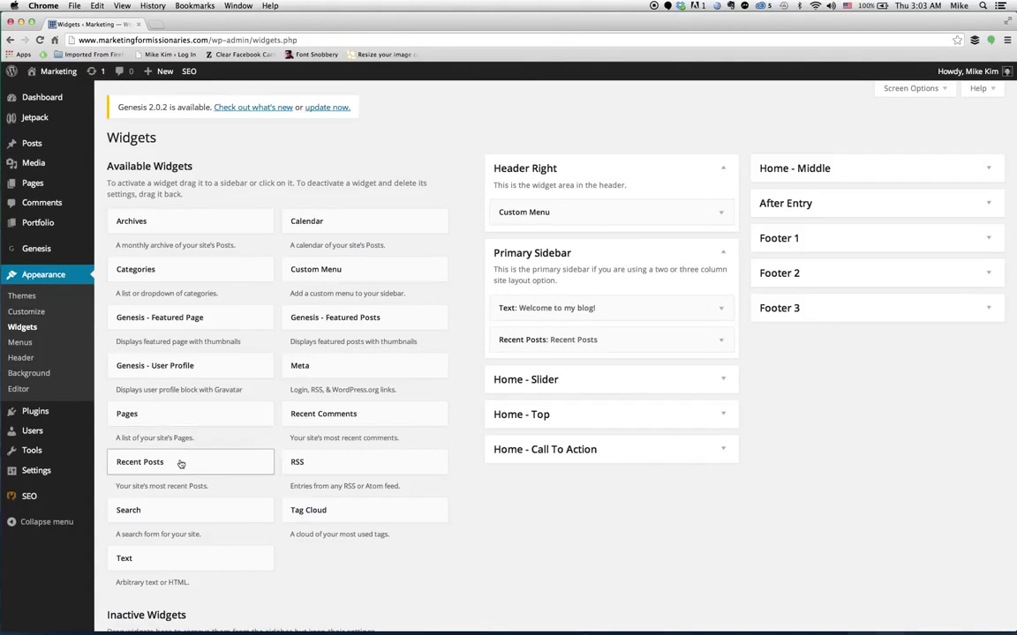
Add a Search widget titled 'Search my blog.' to Primary Sidebar below Recent Posts and save it.
drag(156, 515, 547, 368)
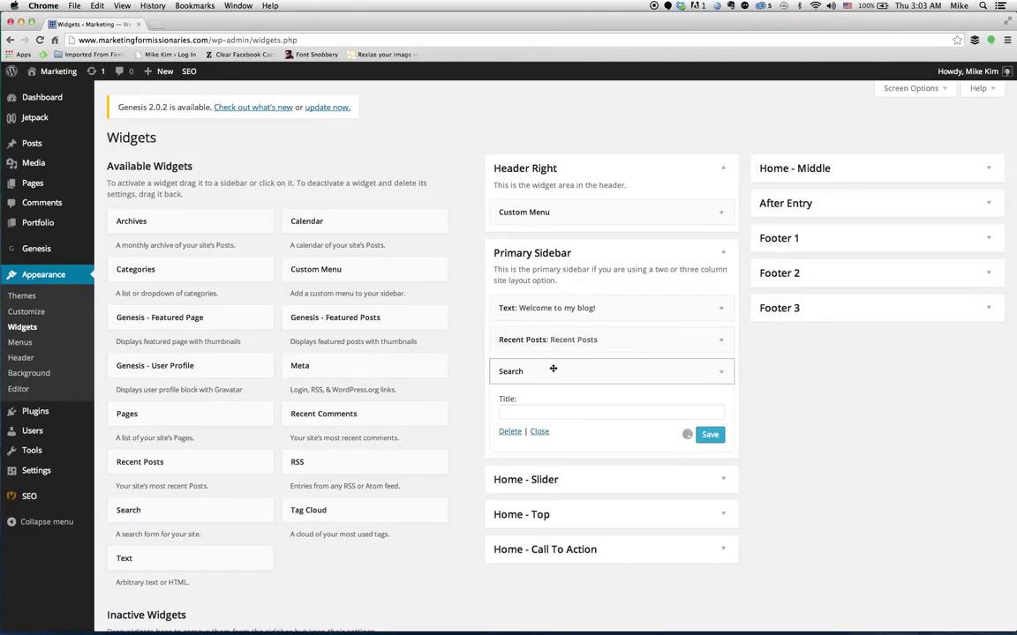
click(563, 415)
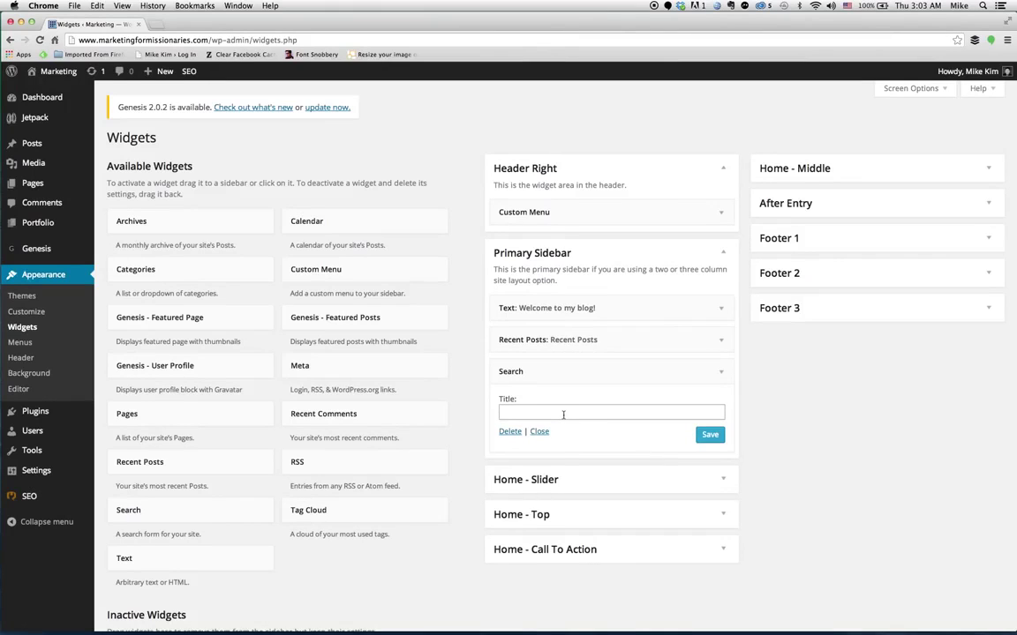
text(Search my blog.)
click(711, 435)
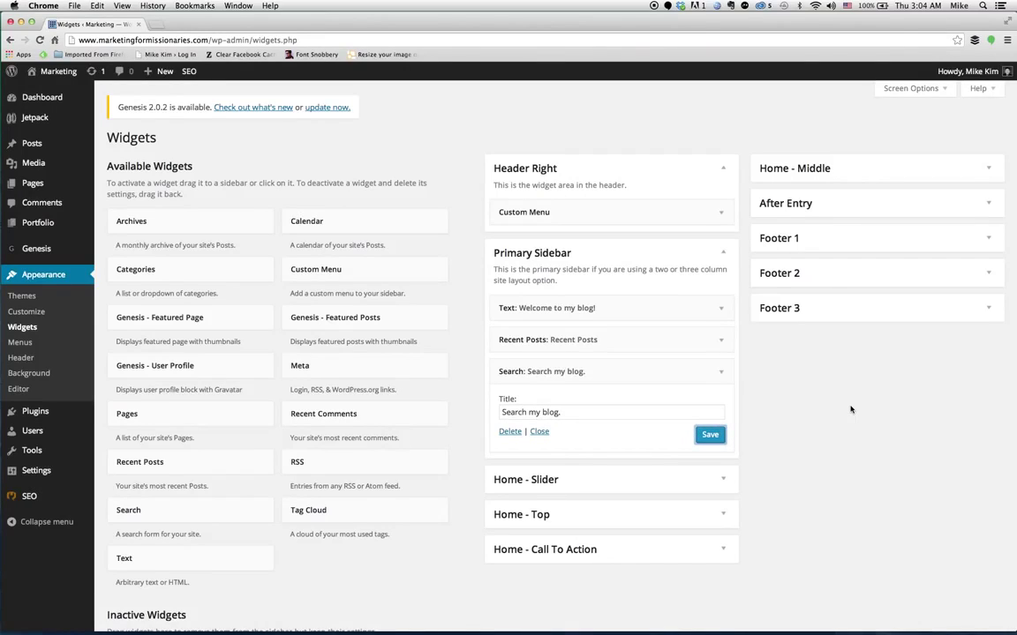
scroll(787, 409, down, 2)
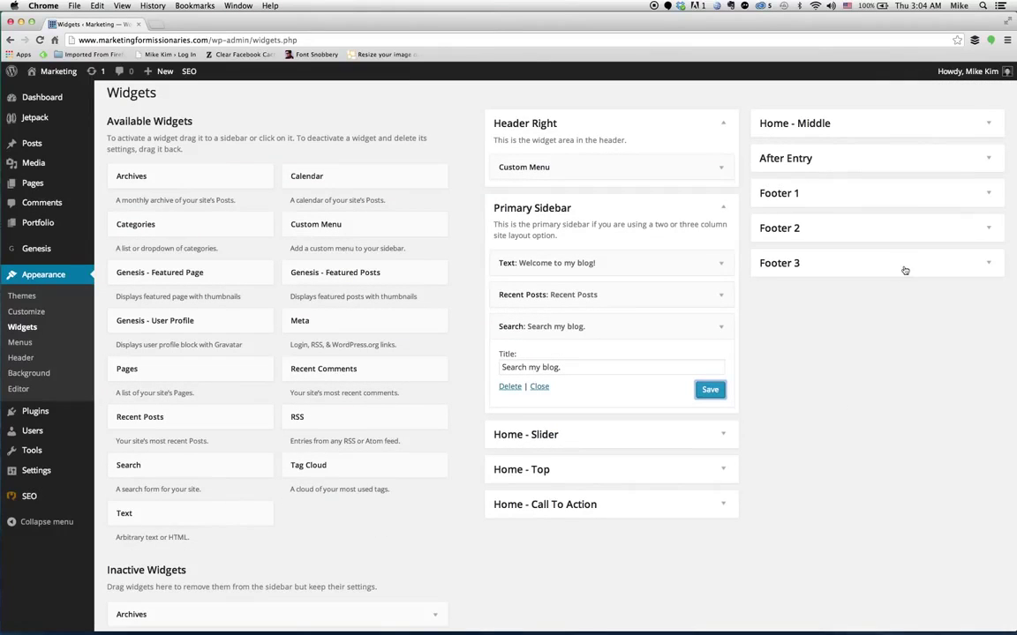
Expand the Footer 1, 2 and 3 areas and drop a Text widget into Footer 1.
click(905, 196)
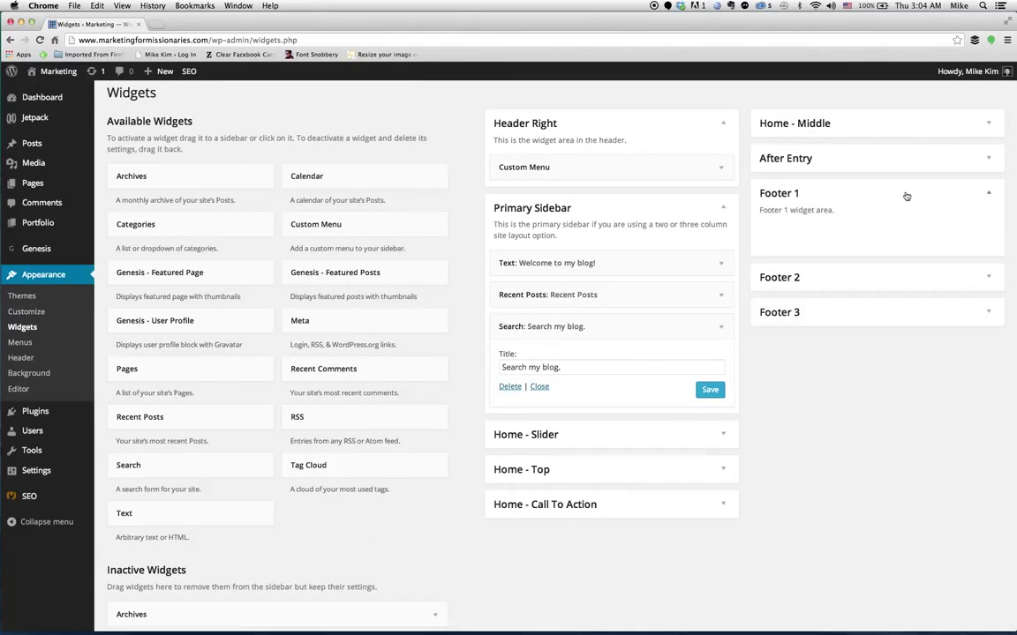
click(871, 274)
click(832, 363)
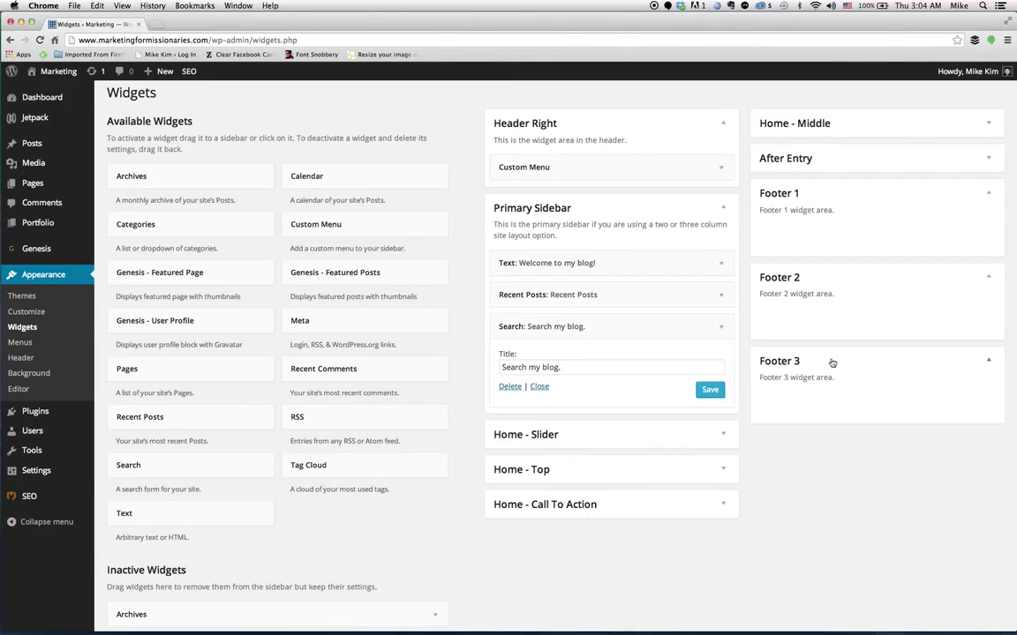
click(174, 513)
drag(174, 514, 847, 227)
Title the Footer 1 widget 'Contact Me' with a line inviting readers to e-mail the author, and save.
click(840, 278)
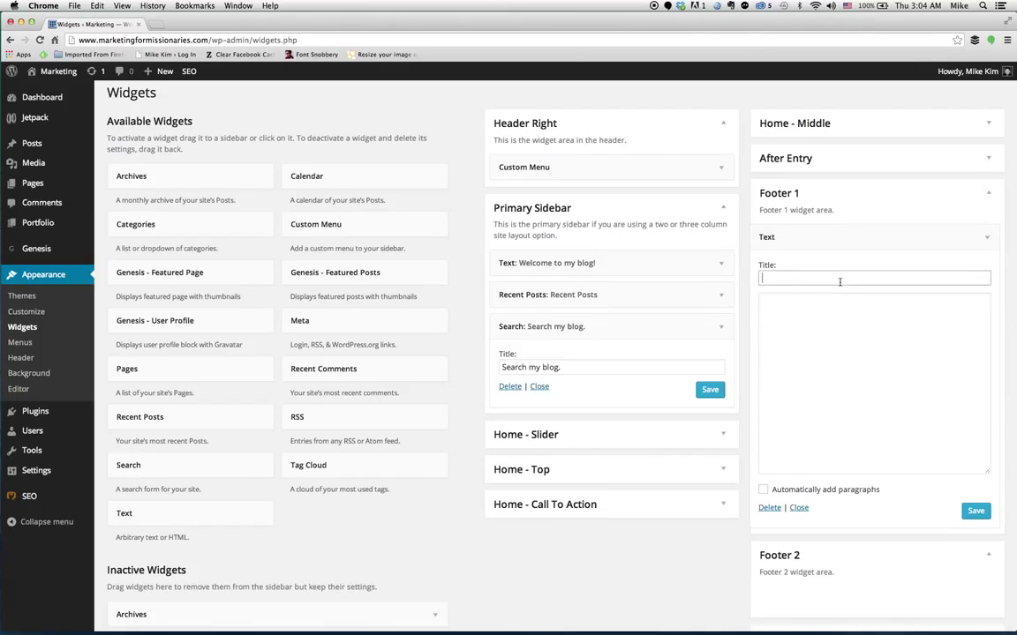
text(Contact Me)
key(Tab)
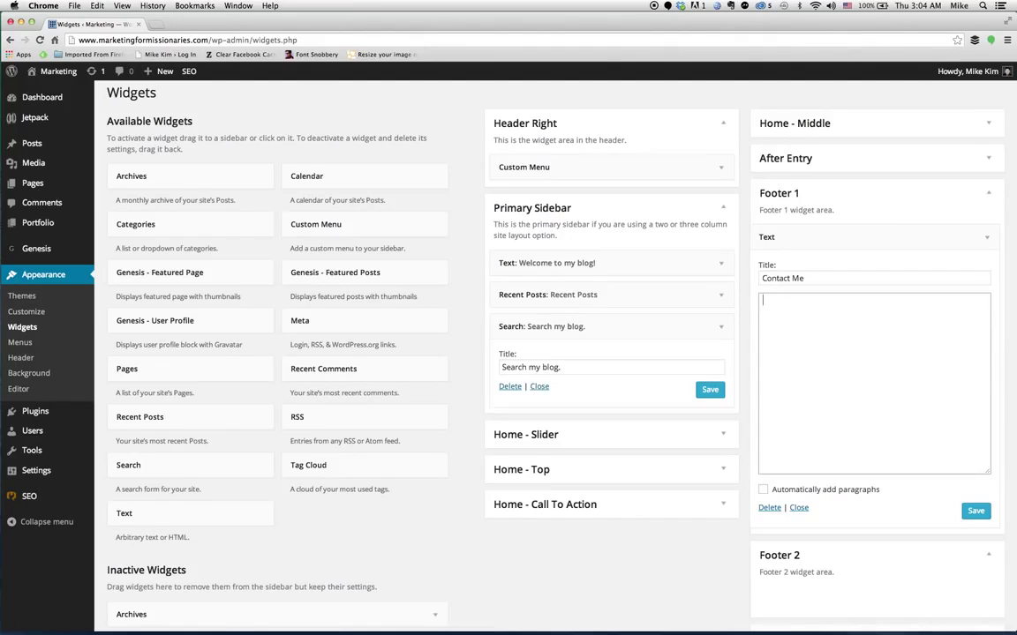
scroll(821, 371, down, 2)
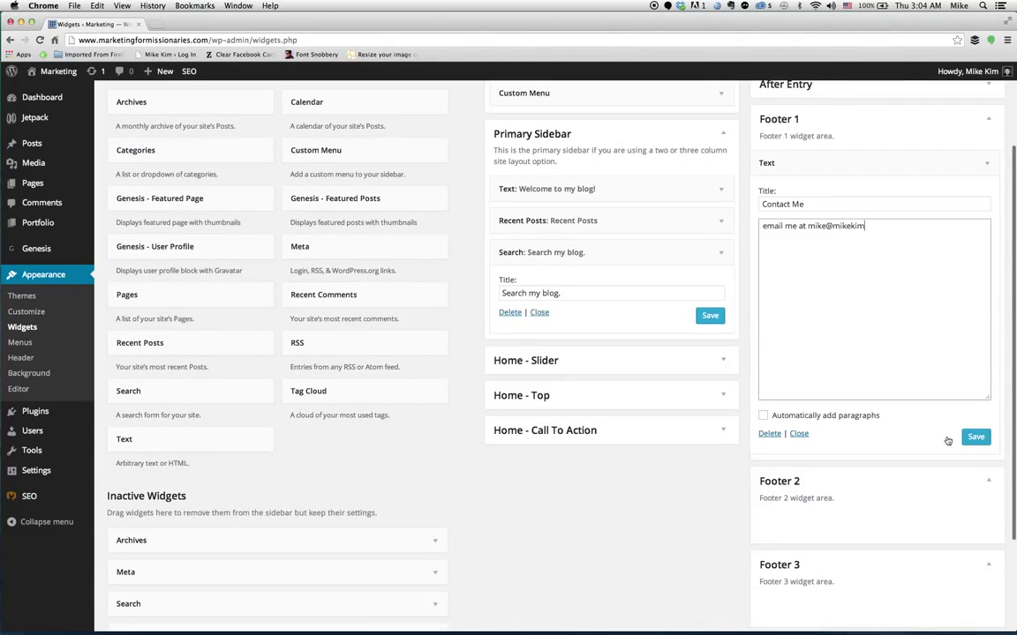
click(975, 436)
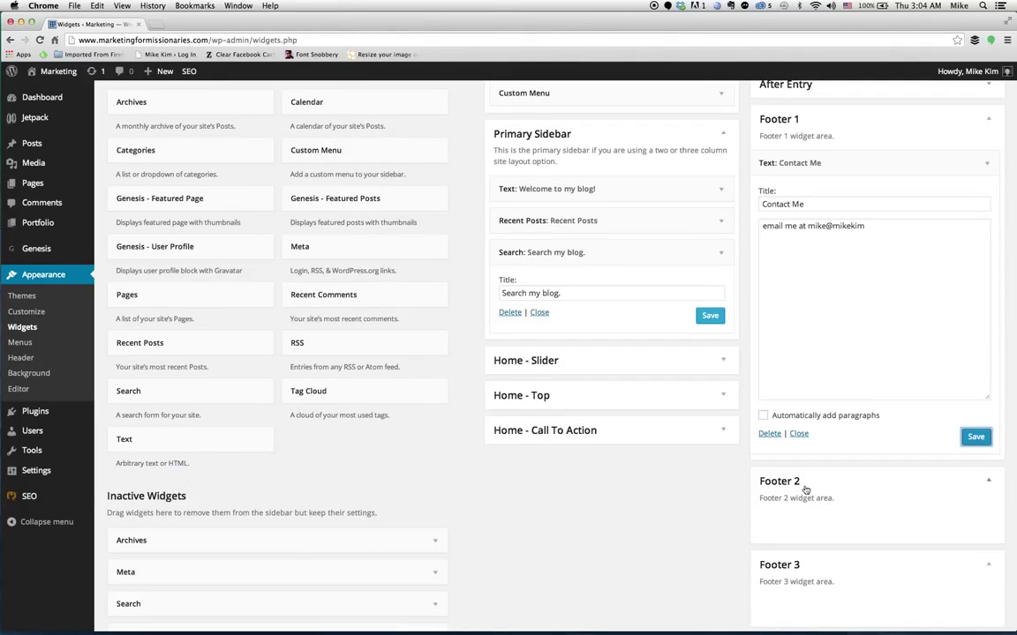
scroll(220, 214, up, 5)
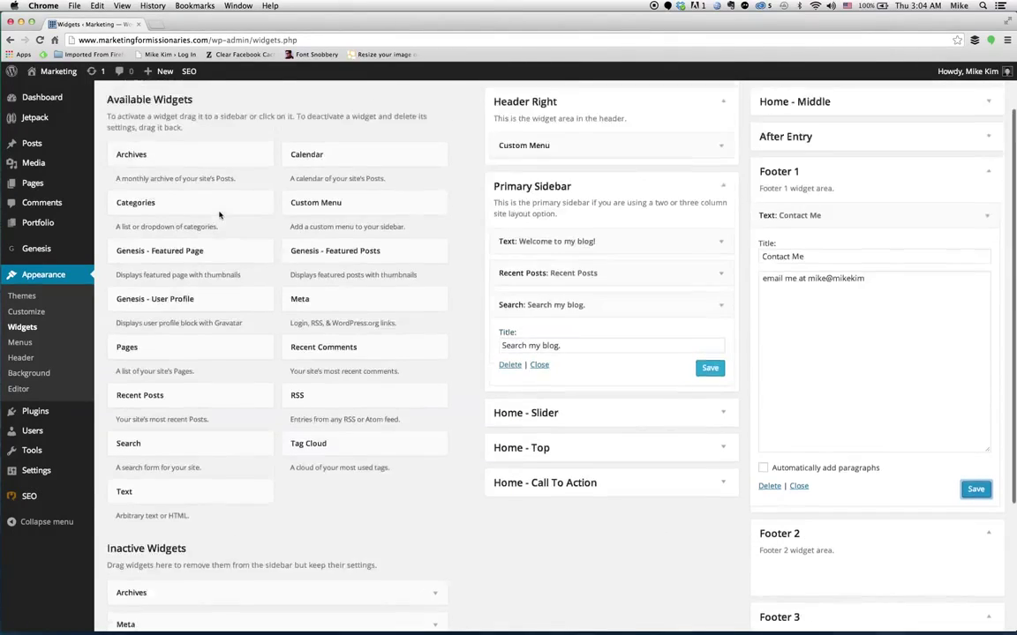
scroll(220, 214, down, 5)
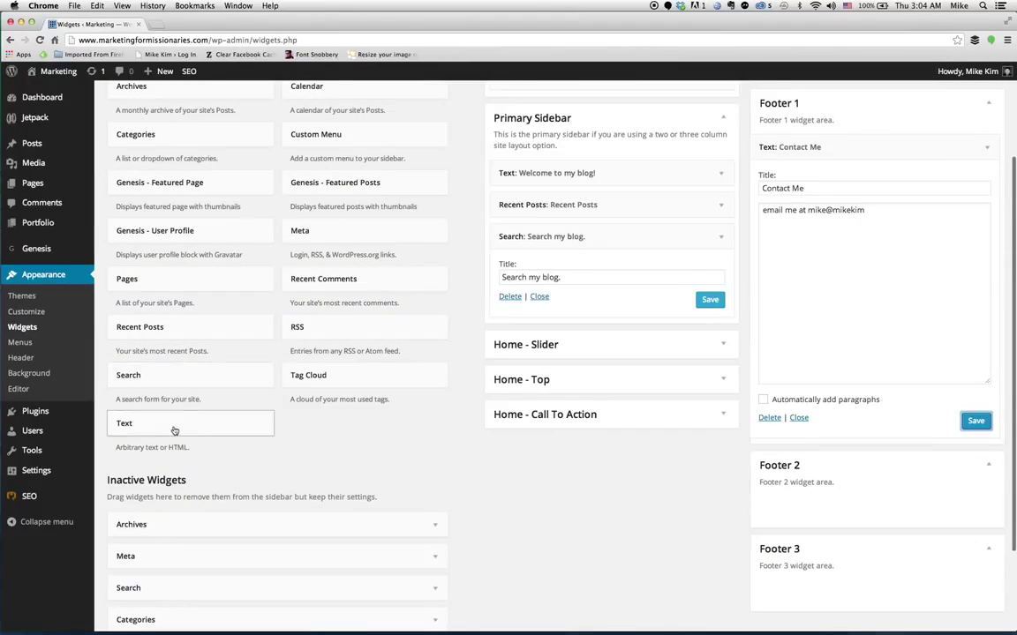
Add a Text widget to Footer 2 titled 'Latest Random News', correcting the mistyped title.
drag(173, 425, 822, 512)
scroll(815, 548, down, 2)
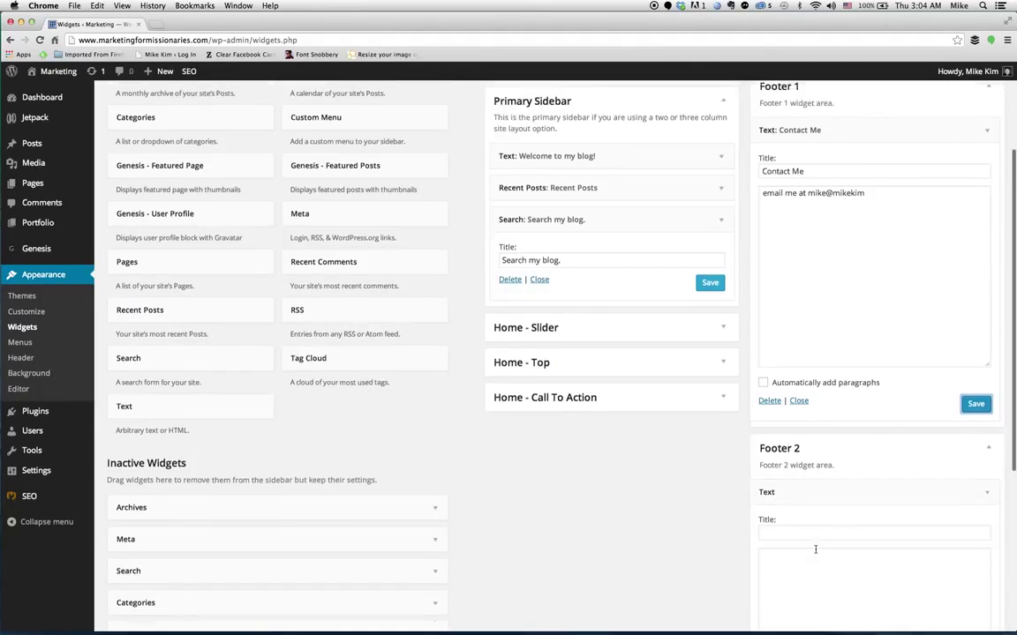
click(815, 474)
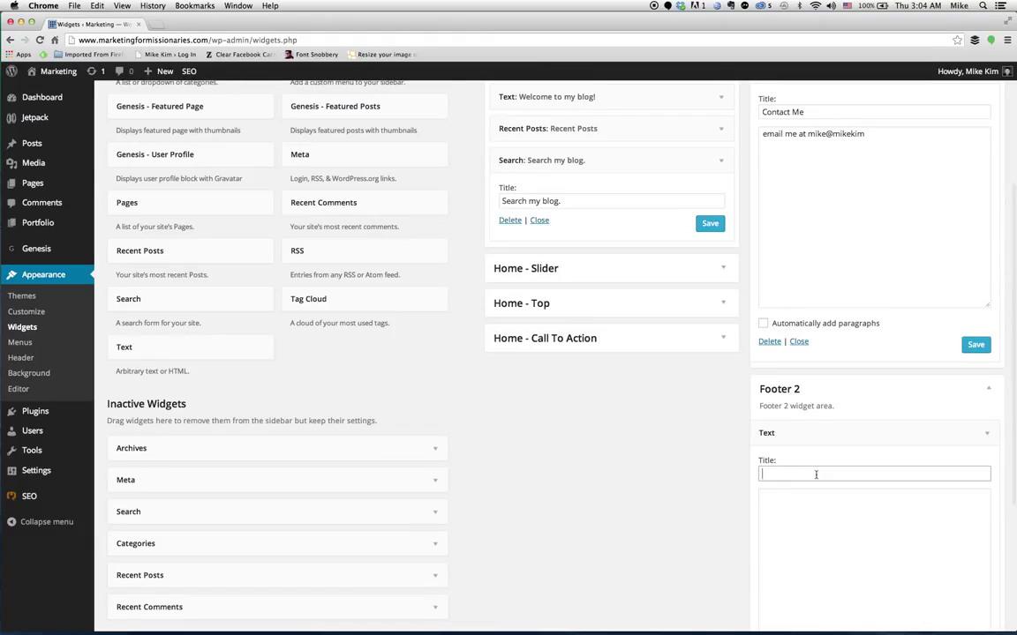
text(Late)
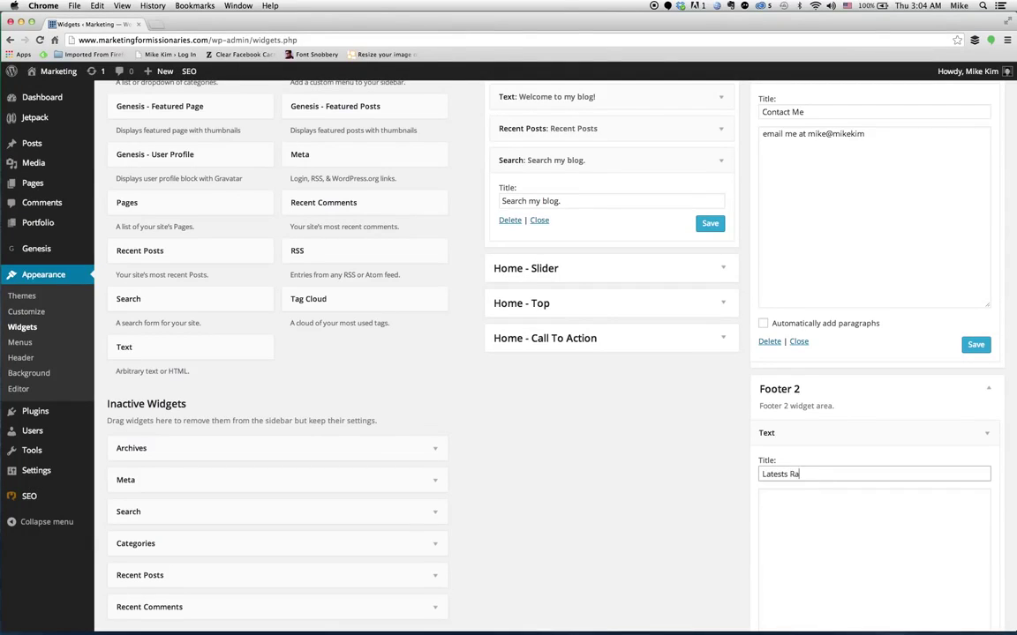
text(st Rnad)
key(BackSpace)
key(BackSpace)
key(BackSpace)
text(andom News)
Enter the quote attributed to '- Trotman', fix the name's spelling, and save the widget.
key(Tab)
text(Thoughts dis)
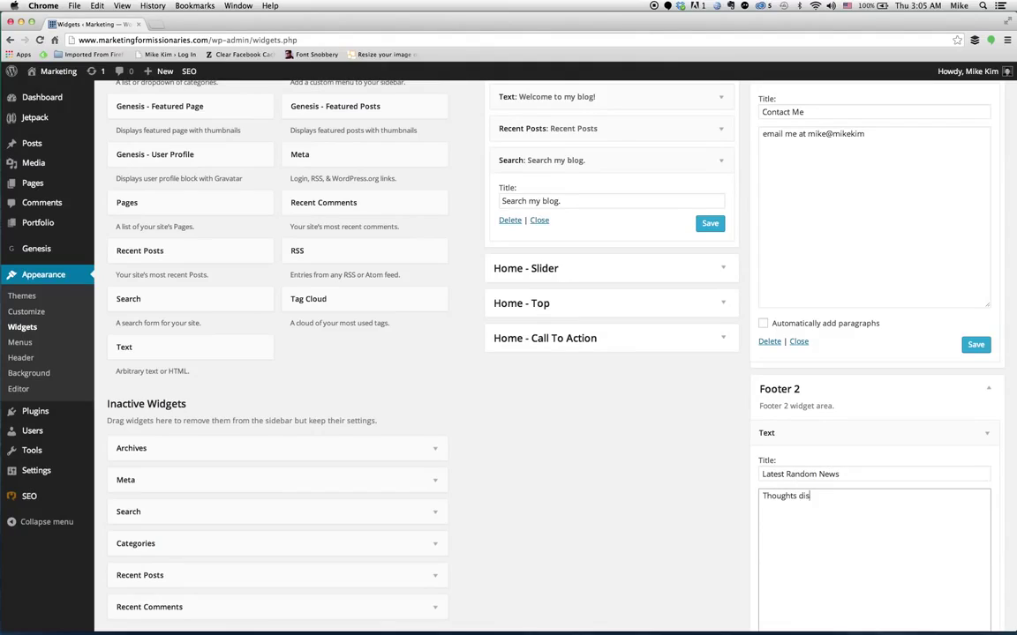
text(tantagle themselves... - Trrotman)
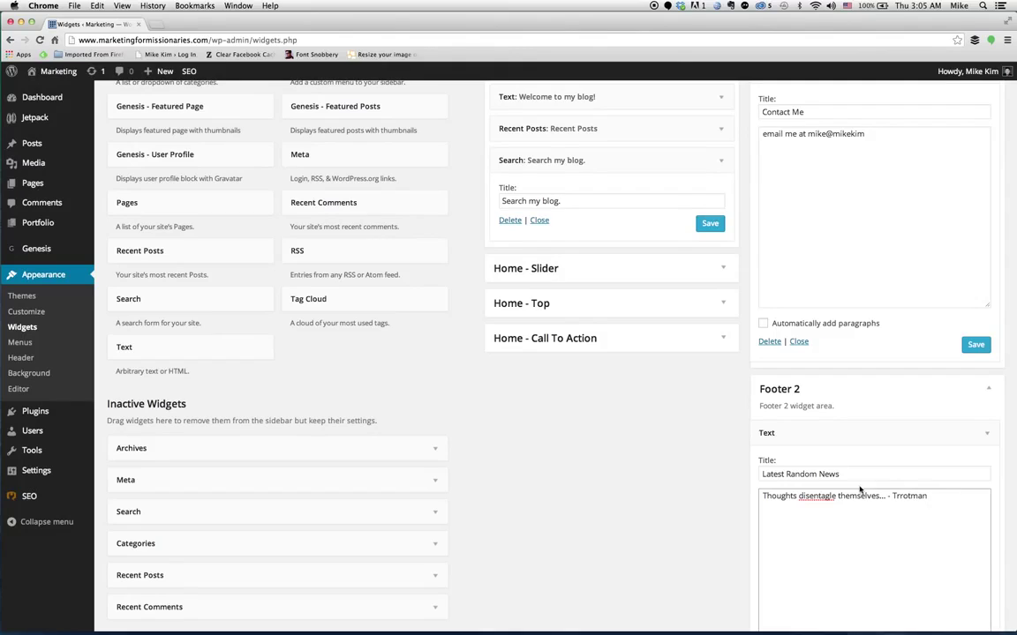
click(897, 496)
key(BackSpace)
scroll(883, 453, down, 1)
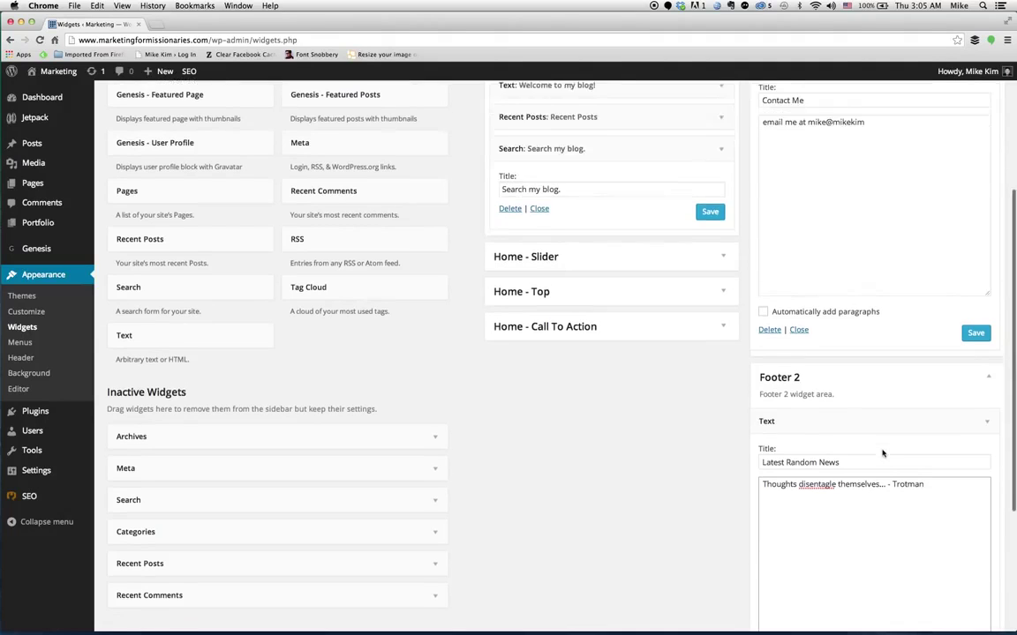
scroll(883, 453, down, 3)
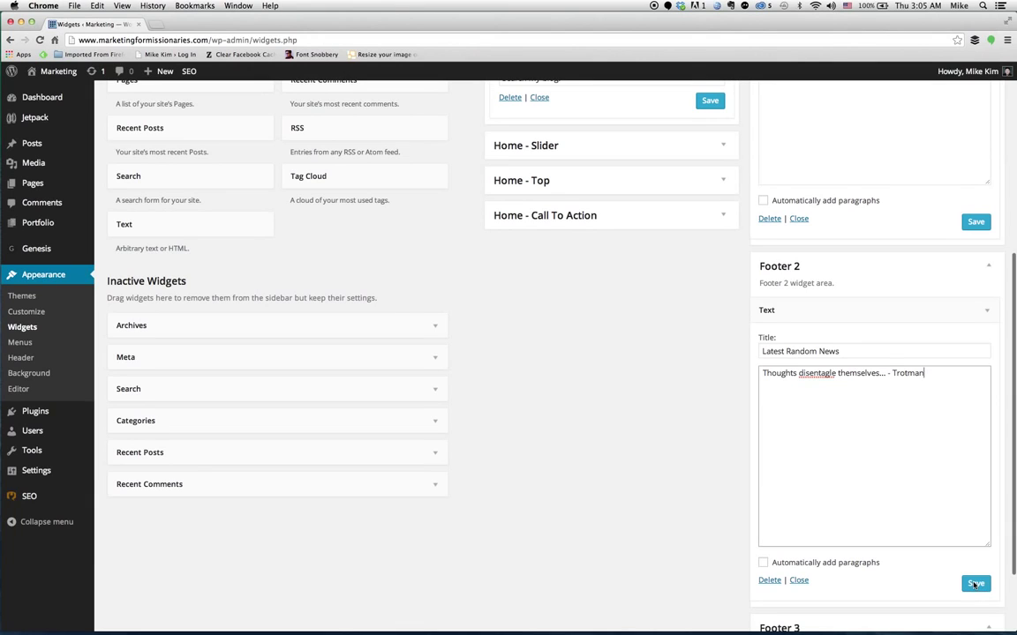
click(977, 229)
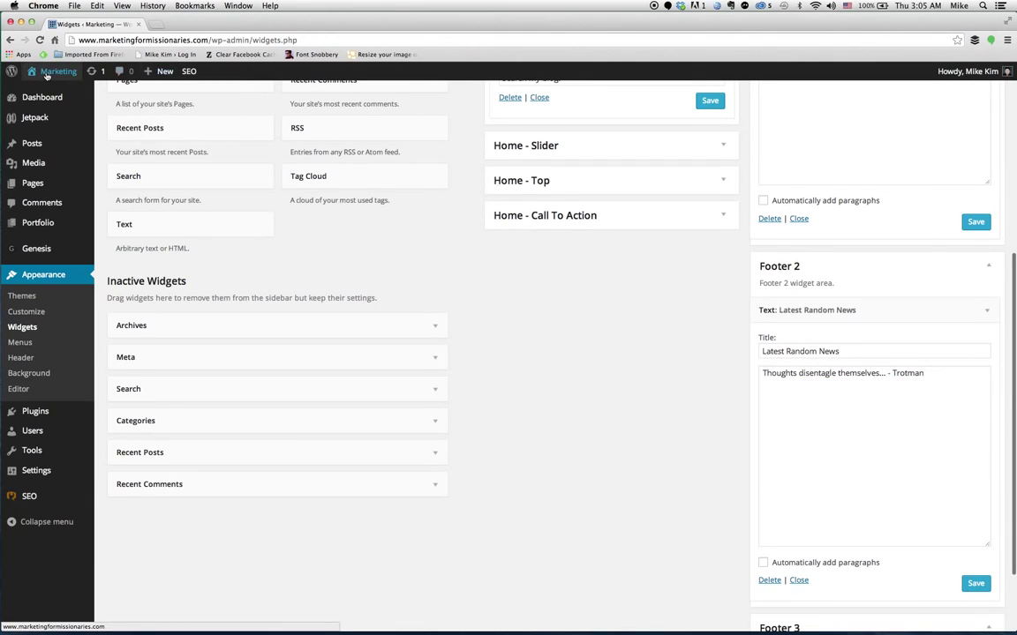
View the live front page, scrolling to the Contact Me and Latest Random News footer and back up.
mouse_move(55, 73)
click(52, 92)
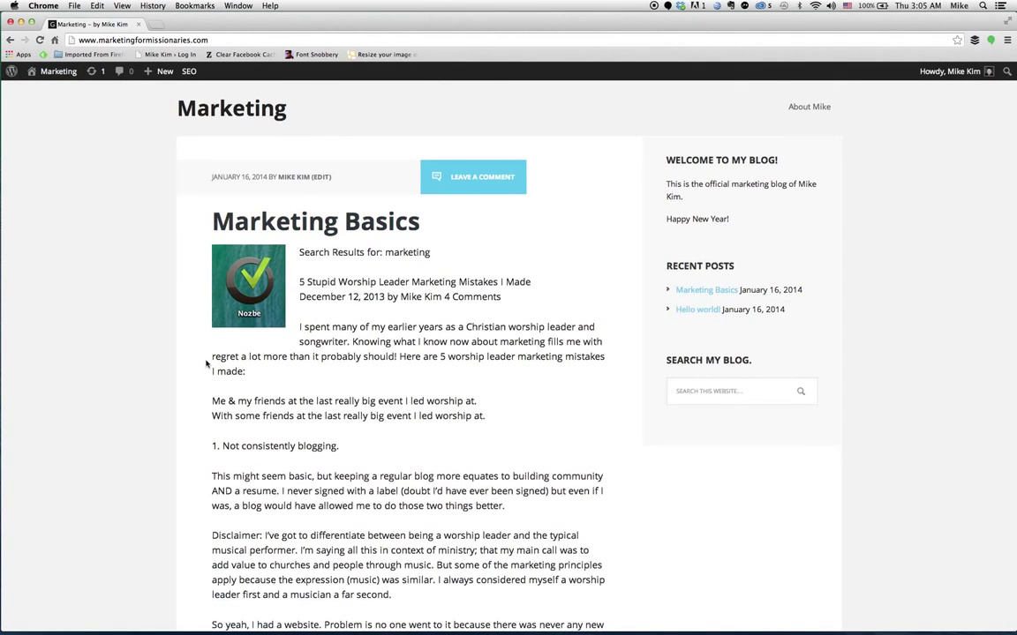
scroll(206, 362, down, 20)
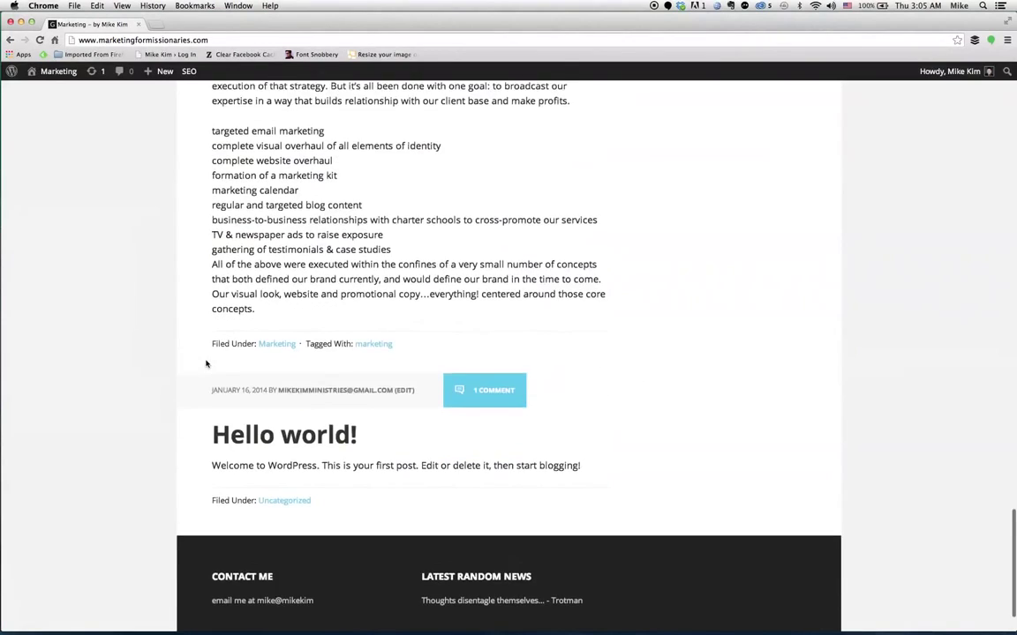
scroll(205, 363, down, 3)
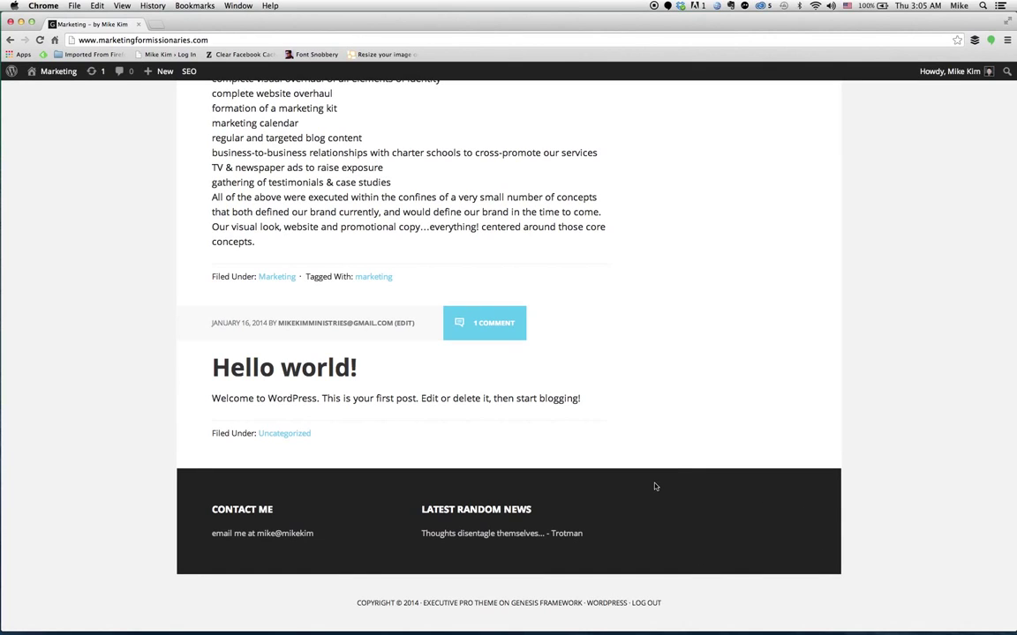
scroll(655, 345, up, 6)
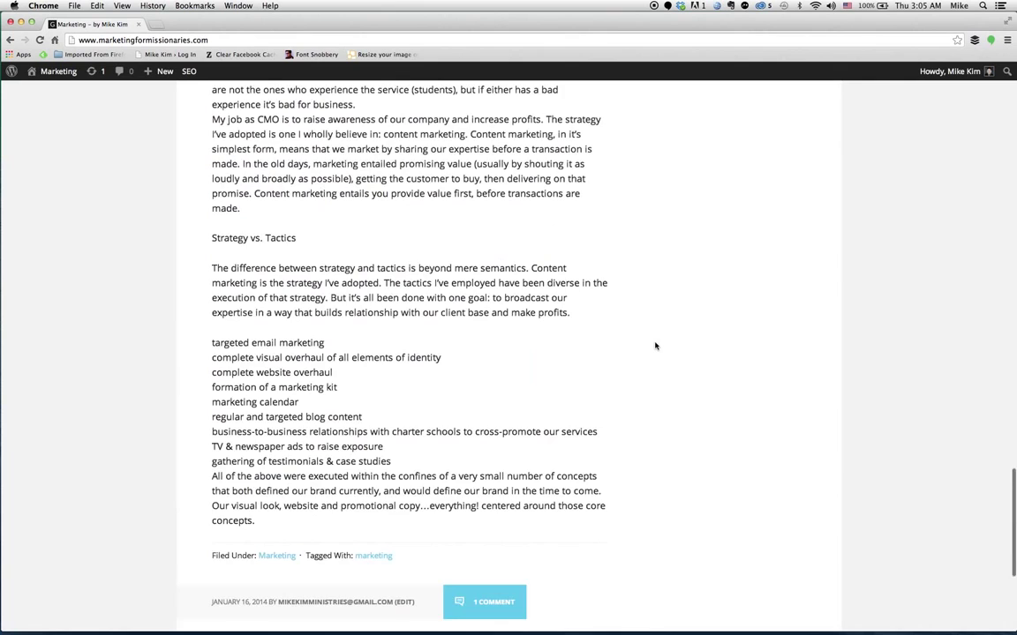
scroll(655, 345, up, 15)
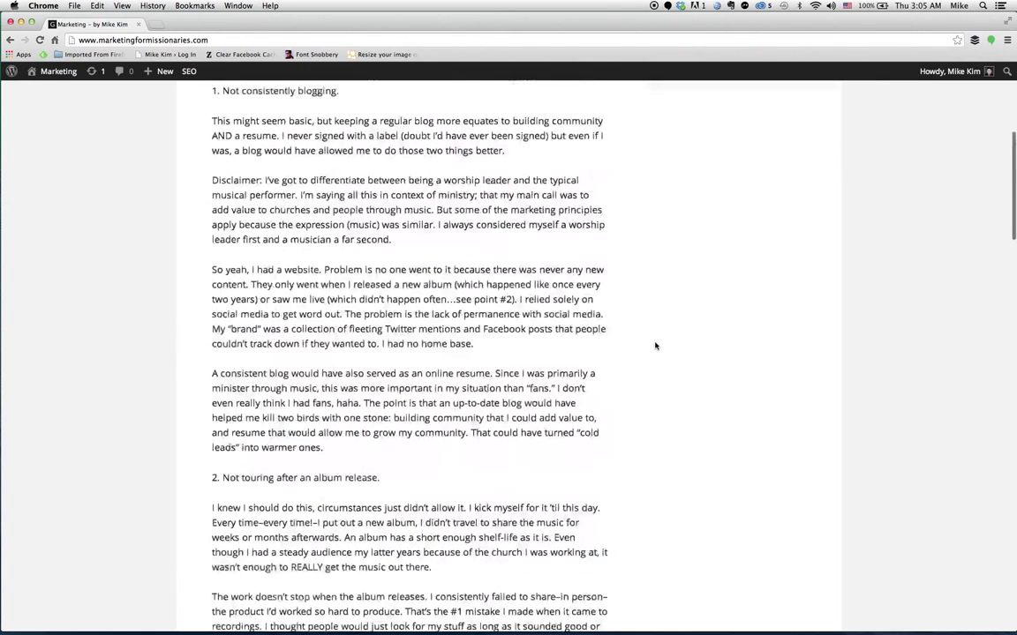
scroll(655, 345, up, 4)
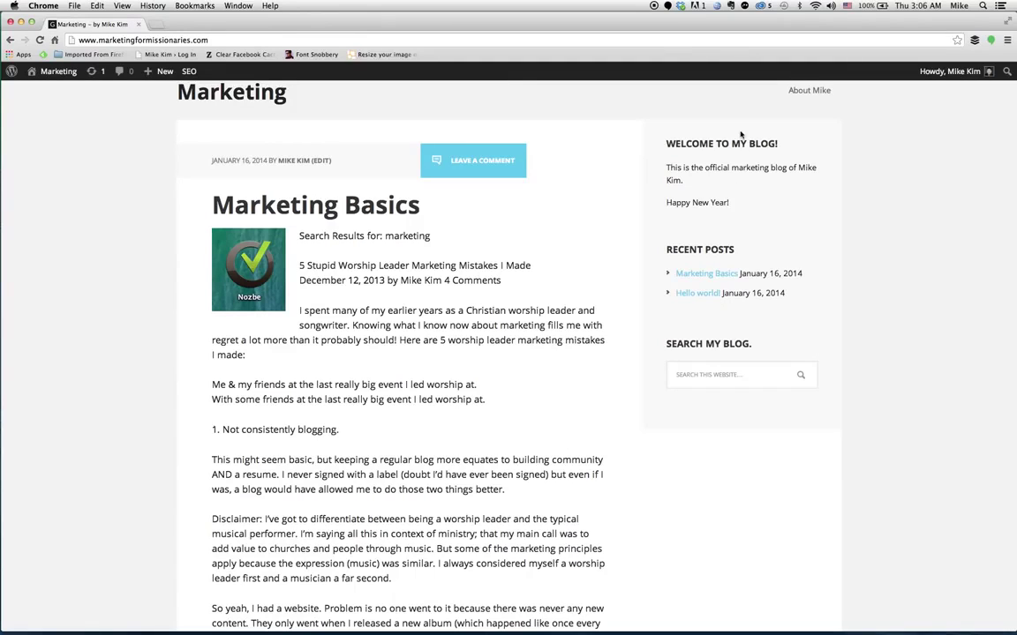
scroll(457, 221, up, 1)
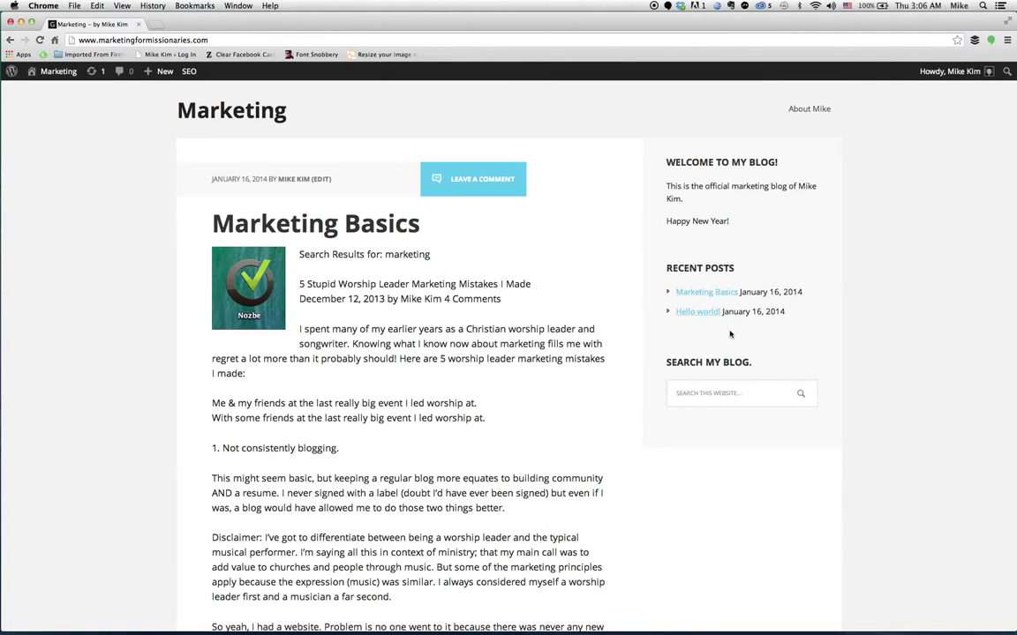
scroll(738, 511, down, 15)
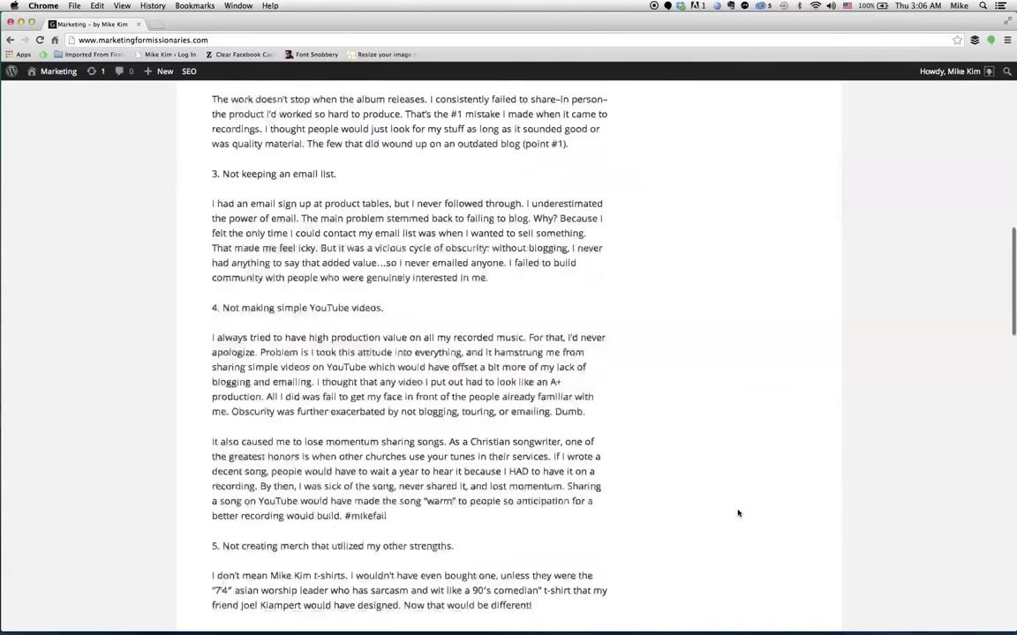
scroll(737, 513, down, 20)
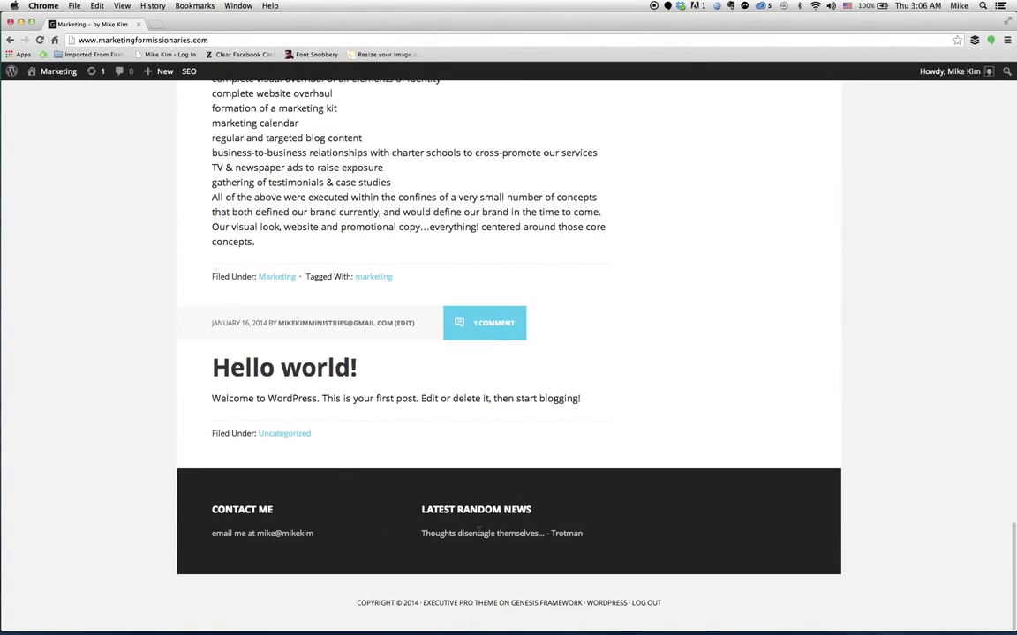
scroll(716, 335, up, 15)
scroll(716, 335, up, 10)
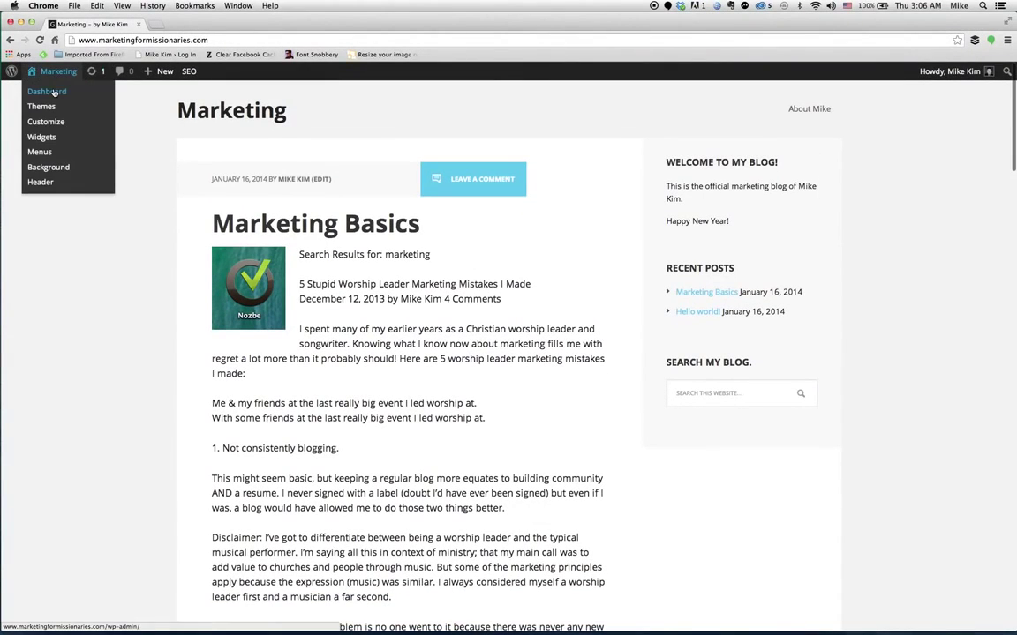
Return from the live site to the admin Dashboard via the site-name menu.
click(51, 91)
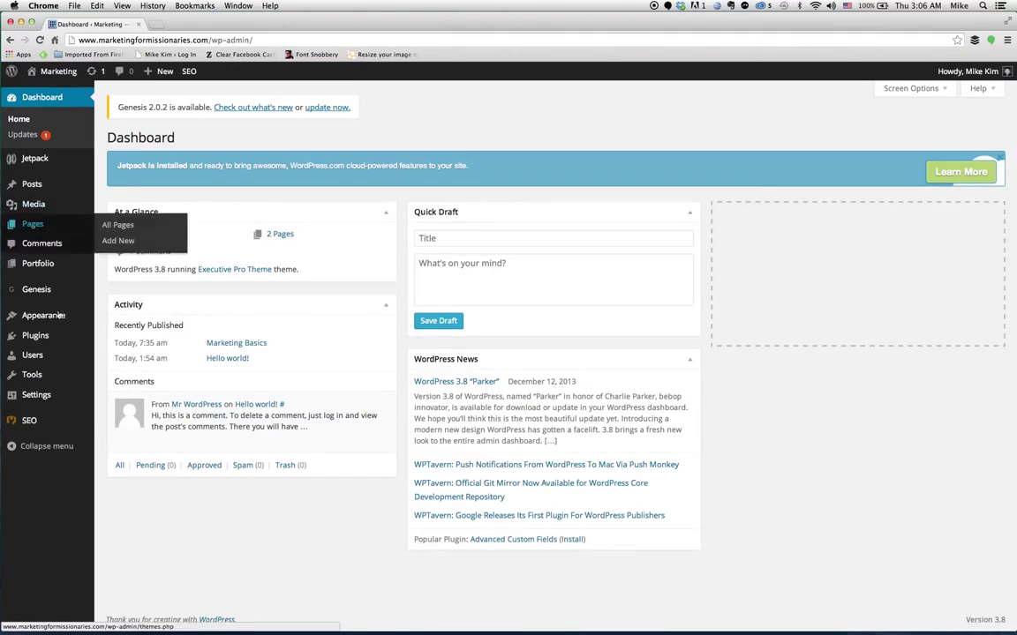
mouse_move(57, 317)
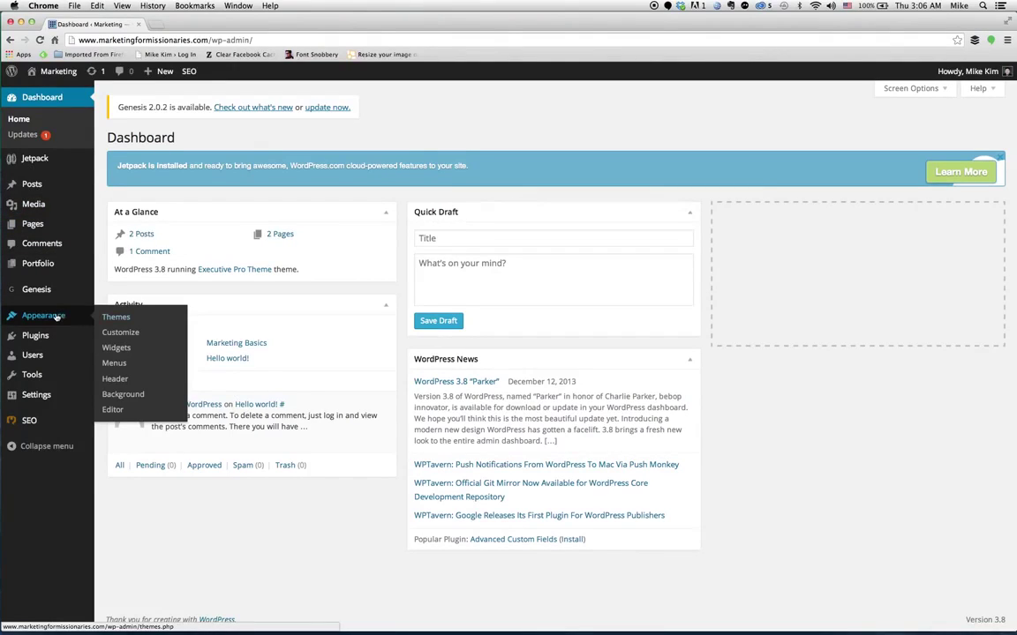